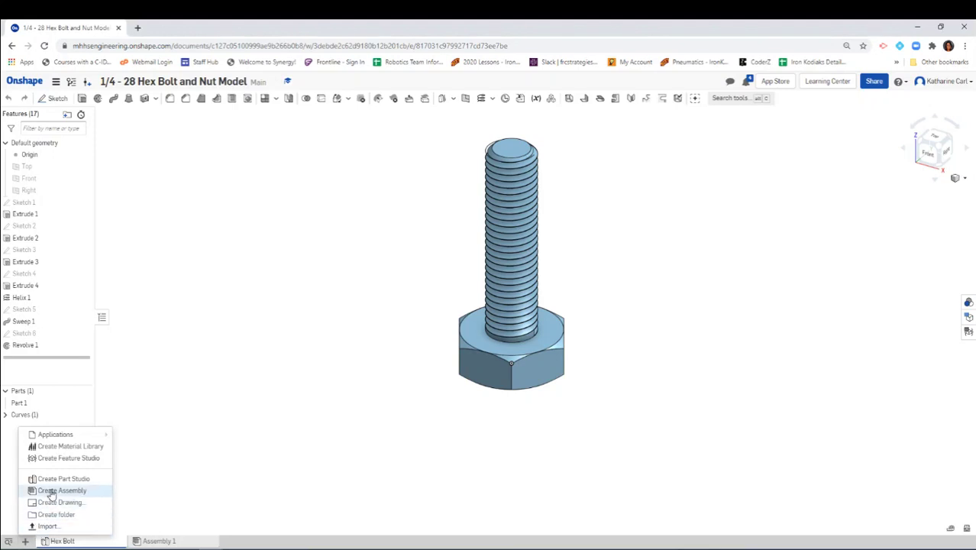
Create a new part studio in the document and rename it Hex Nut
{"action": "left_click", "coordinate": [55, 481]}
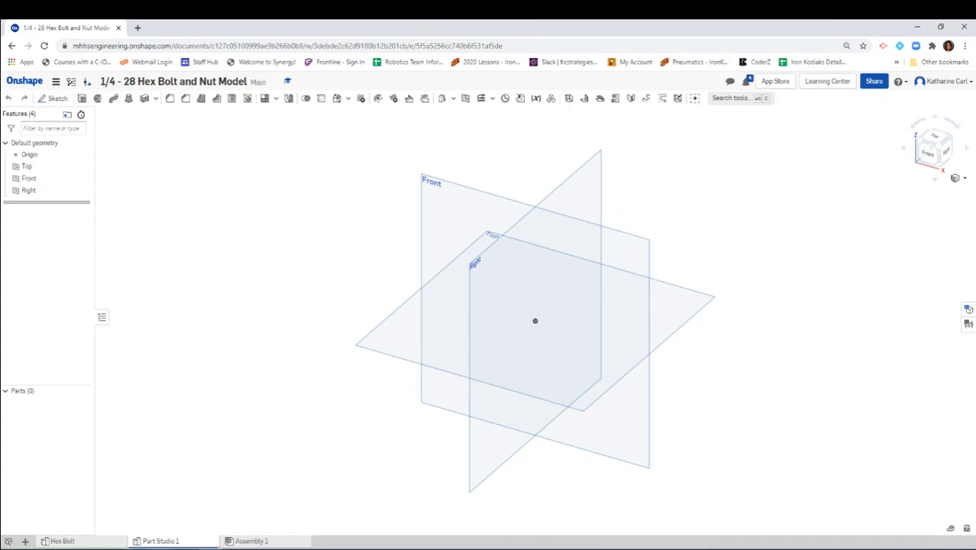
{"action": "right_click", "coordinate": [169, 542]}
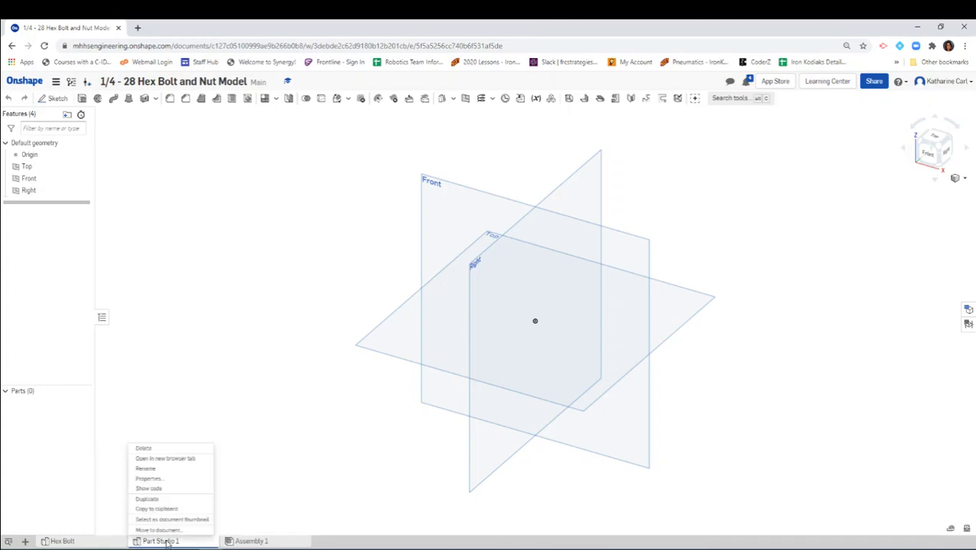
{"action": "left_click", "coordinate": [154, 469]}
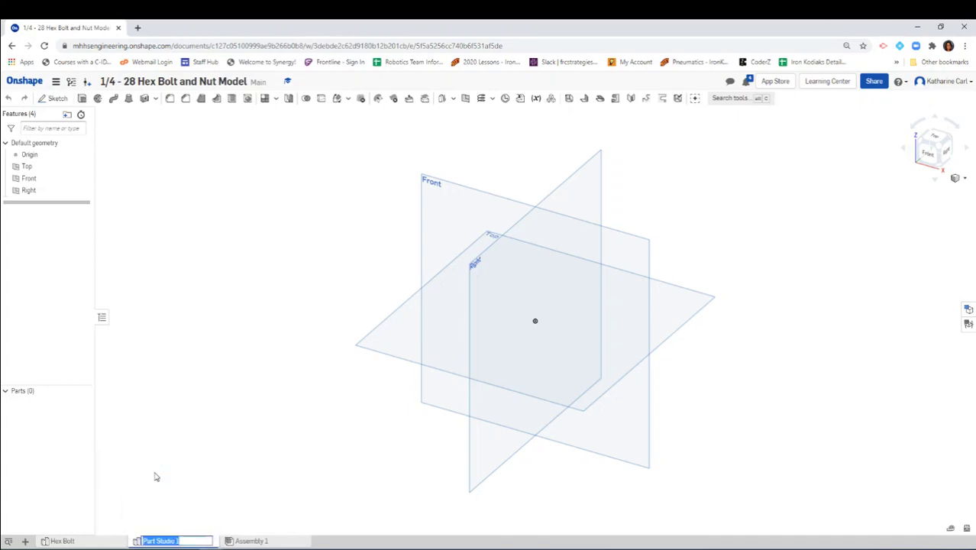
{"action": "type", "text": "Hex Nut"}
{"action": "left_click", "coordinate": [171, 491]}
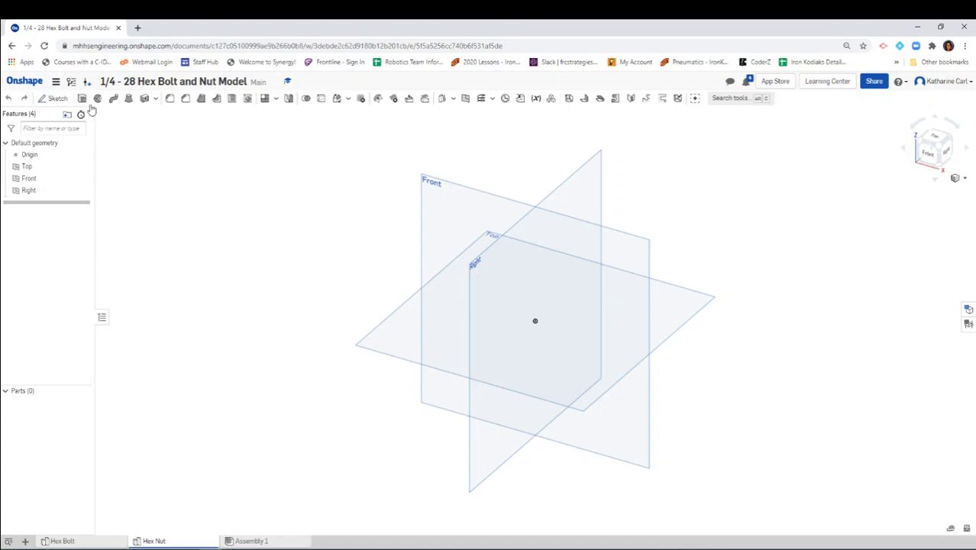
Start a sketch on the Top plane and draw a six-sided polygon about 1.5 in across flats, centred on the origin
{"action": "left_click", "coordinate": [55, 98]}
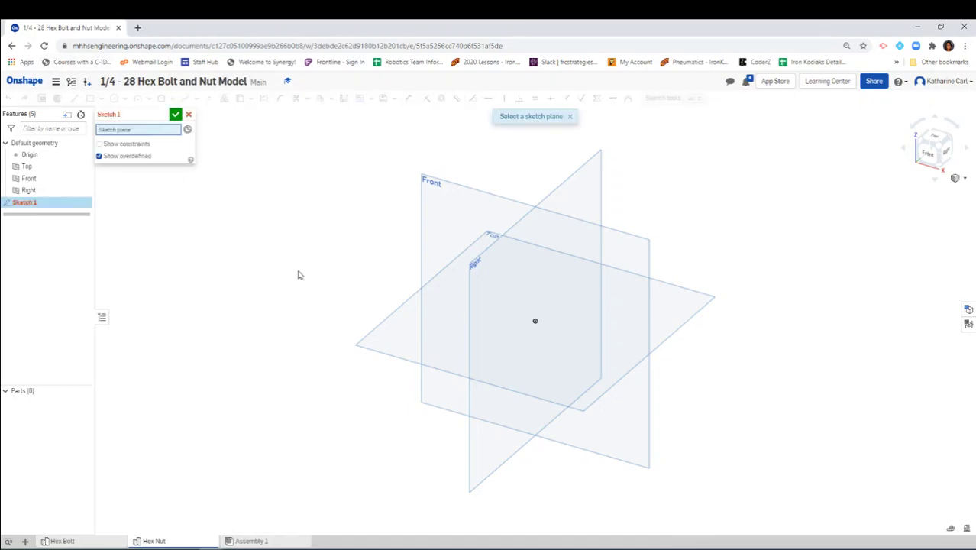
{"action": "left_click", "coordinate": [378, 344]}
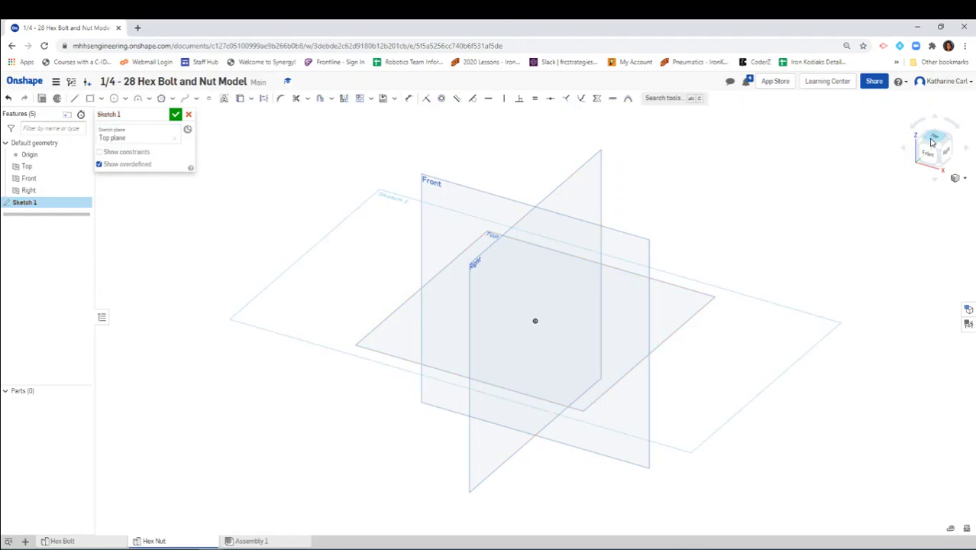
{"action": "left_click", "coordinate": [932, 136]}
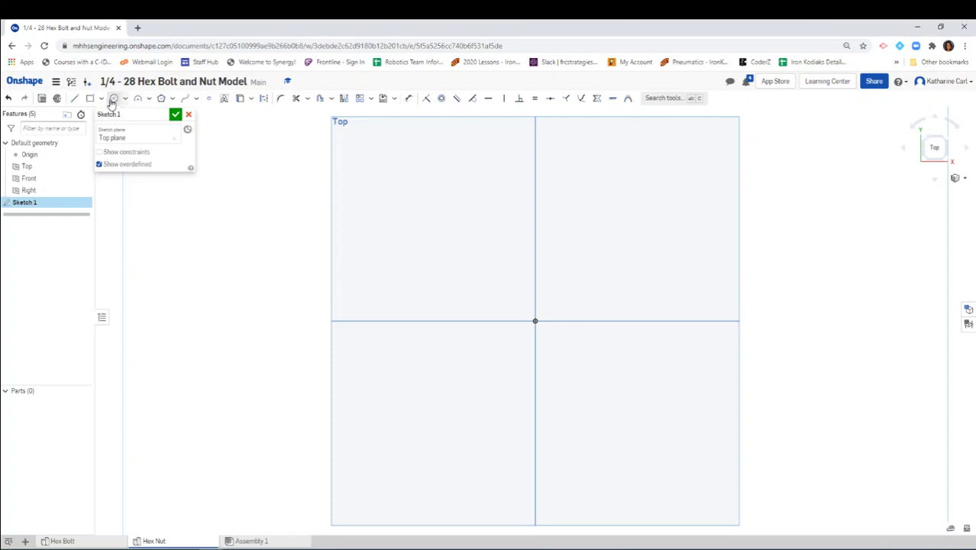
{"action": "left_click", "coordinate": [159, 100]}
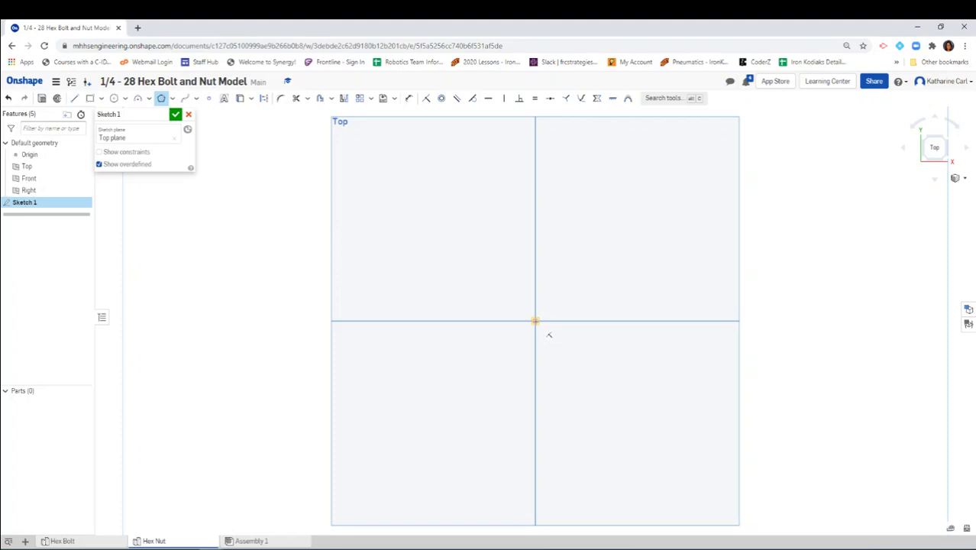
{"action": "left_click", "coordinate": [536, 316]}
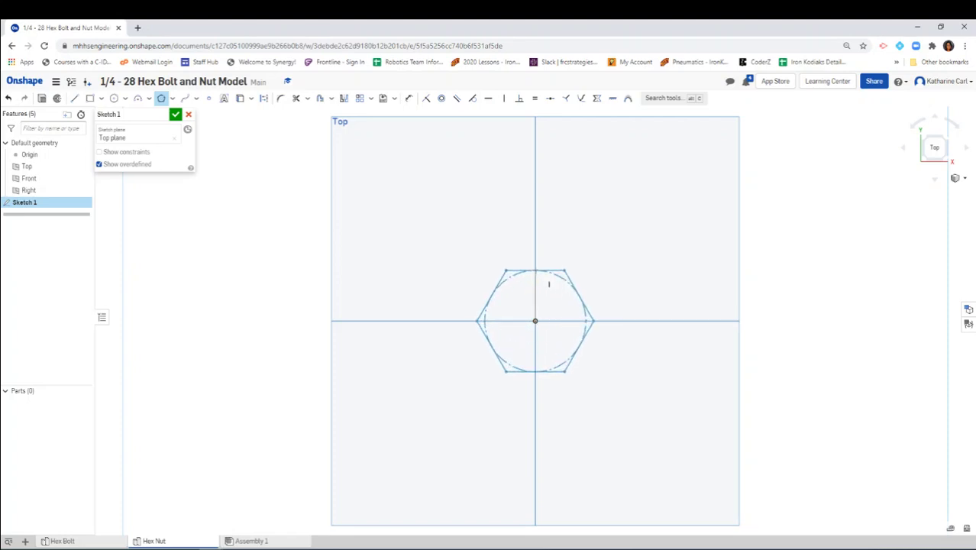
{"action": "left_click", "coordinate": [537, 264]}
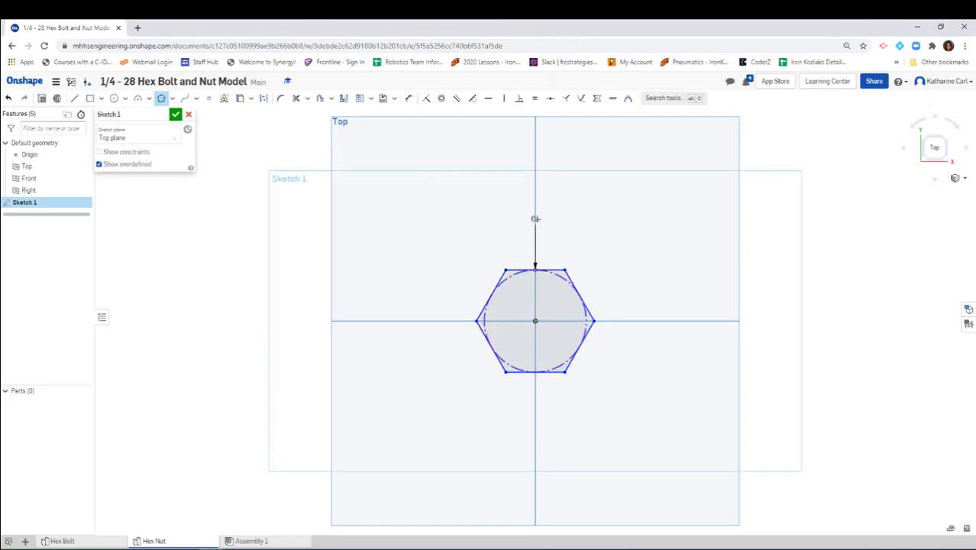
{"action": "right_click", "coordinate": [354, 233]}
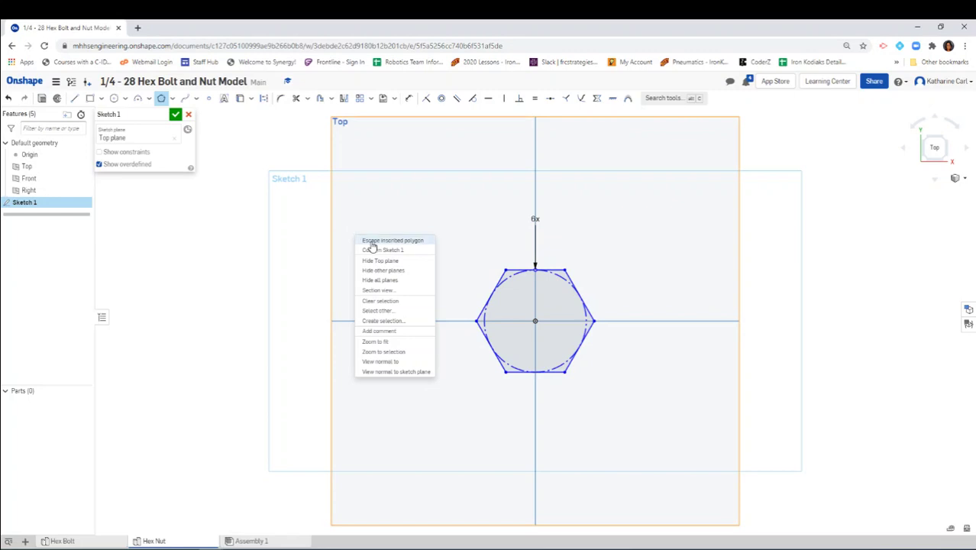
{"action": "left_click", "coordinate": [372, 241]}
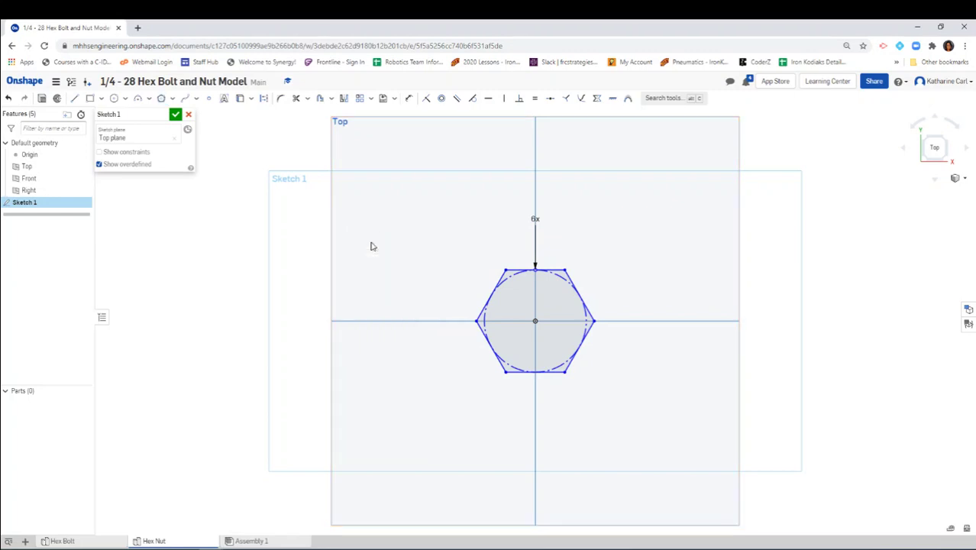
{"action": "double_click", "coordinate": [536, 220]}
{"action": "left_click", "coordinate": [449, 278]}
Dimension the hexagon's distance across flats at 0.5 in and move the dimension closer to the hexagon
{"action": "left_click", "coordinate": [409, 102]}
{"action": "left_click", "coordinate": [556, 373]}
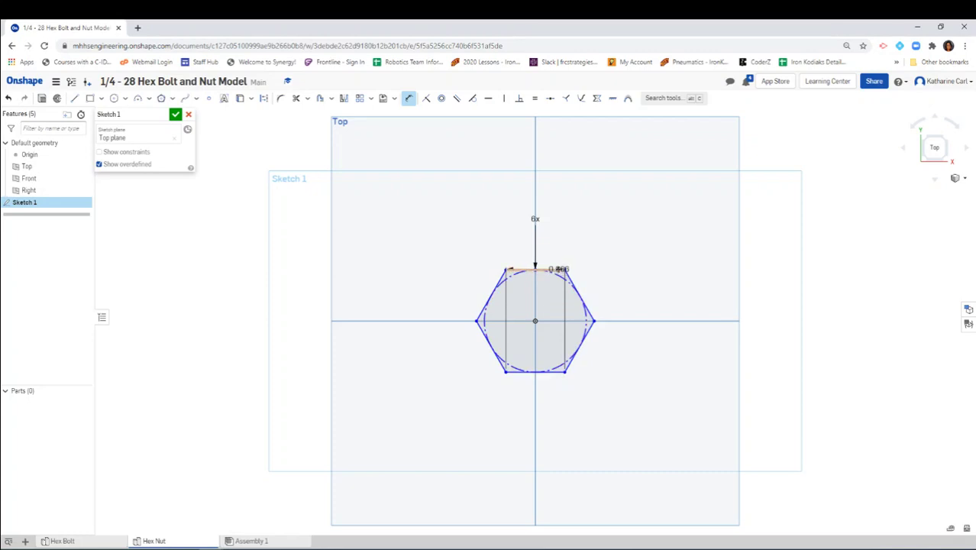
{"action": "left_click", "coordinate": [560, 269]}
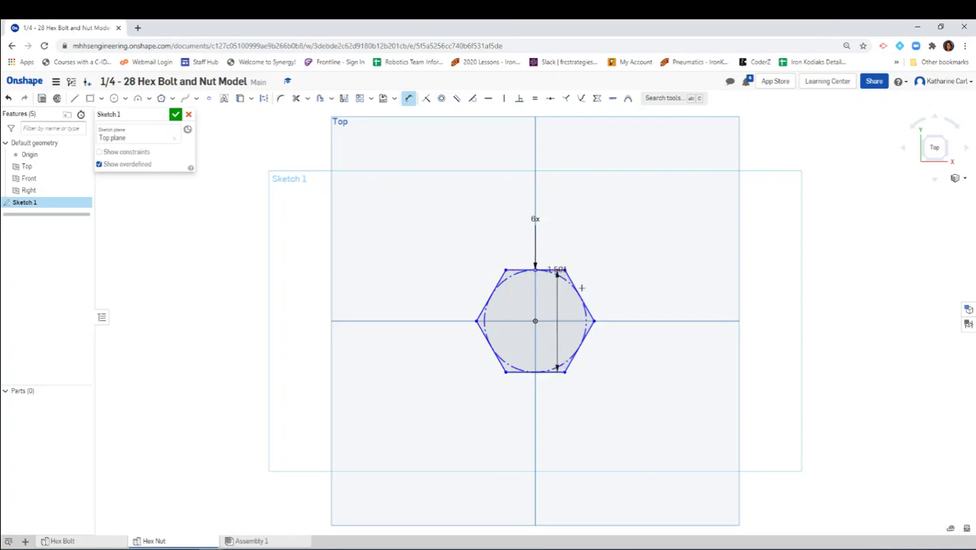
{"action": "left_click", "coordinate": [692, 319]}
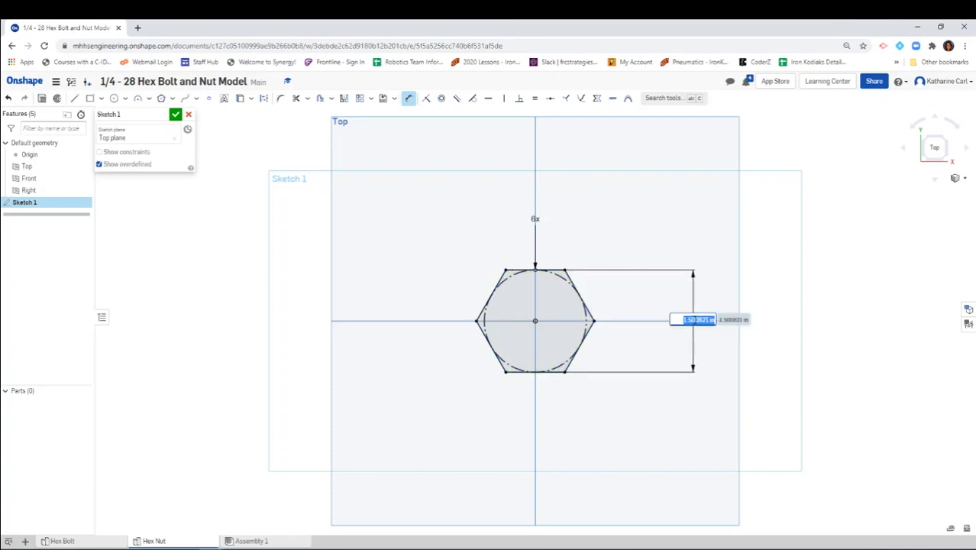
{"action": "key", "text": "BackSpace"}
{"action": "type", "text": "0.5"}
{"action": "key", "text": "Return"}
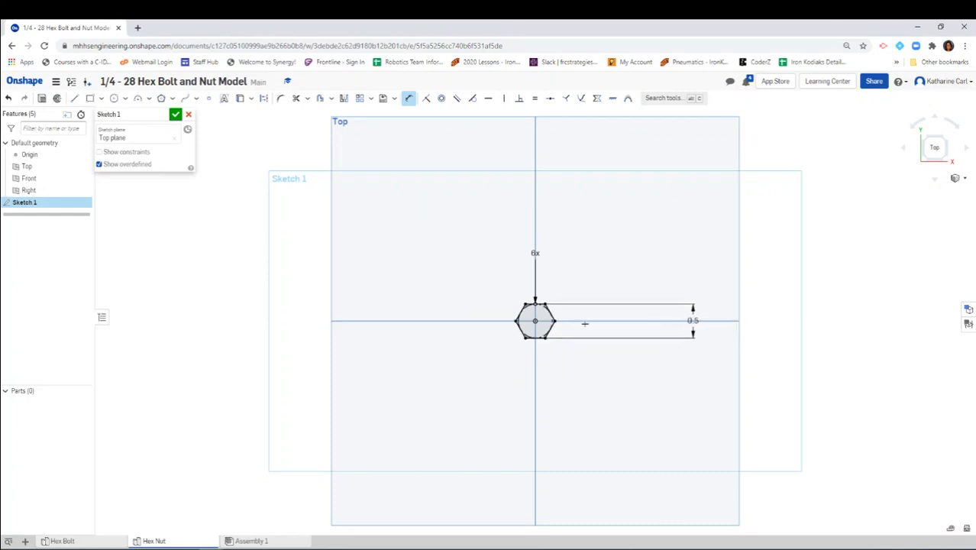
{"action": "right_click", "coordinate": [652, 262]}
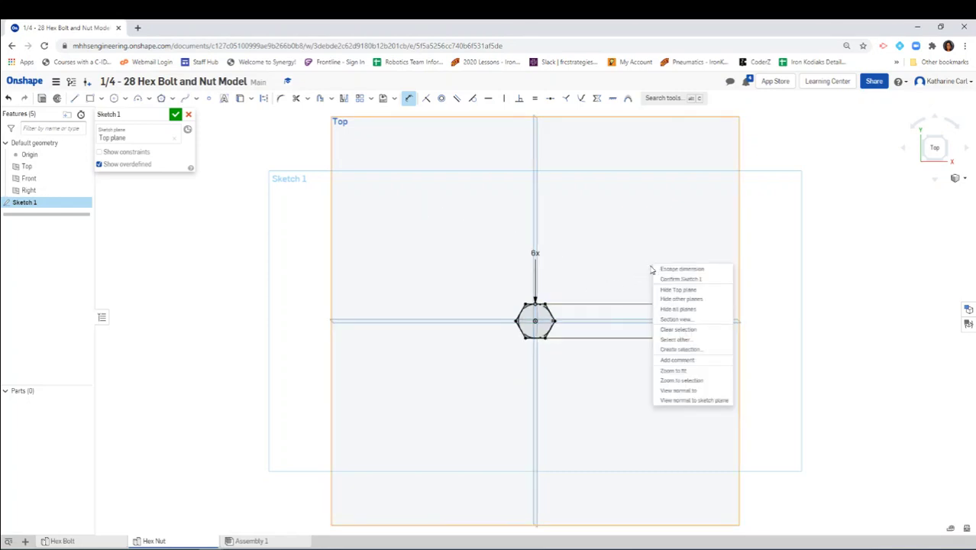
{"action": "left_click", "coordinate": [665, 270]}
{"action": "left_click_drag", "start_coordinate": [691, 321], "coordinate": [578, 321]}
Draw a circle about 0.221 in in diameter inside the hexagon, centred on the origin
{"action": "scroll", "coordinate": [545, 328], "scroll_direction": "up", "scroll_amount": 10}
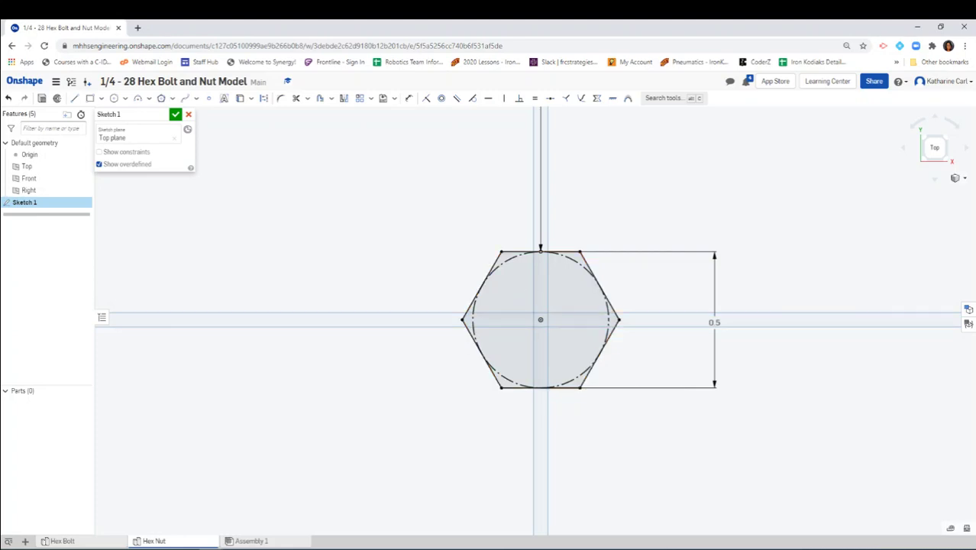
{"action": "left_click", "coordinate": [113, 100]}
{"action": "left_click", "coordinate": [540, 319]}
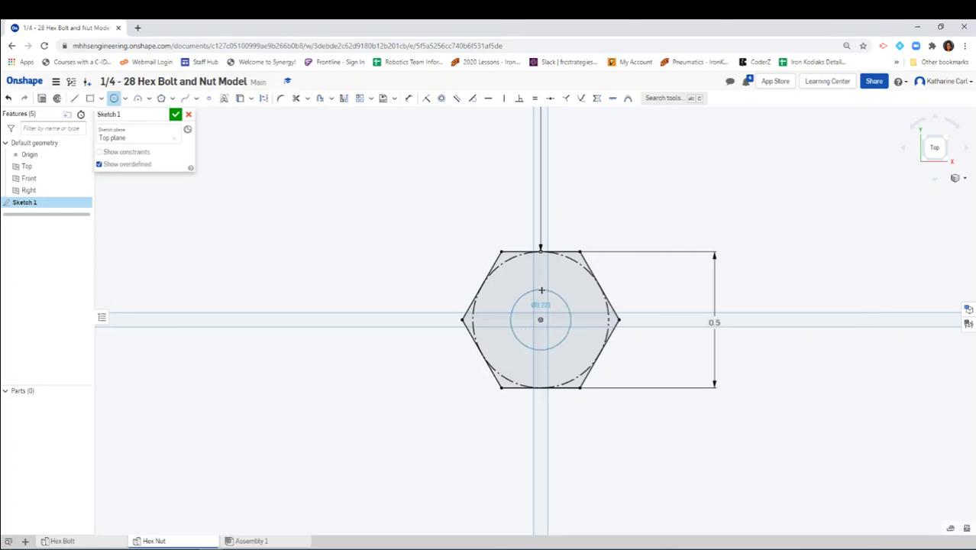
{"action": "left_click", "coordinate": [541, 290]}
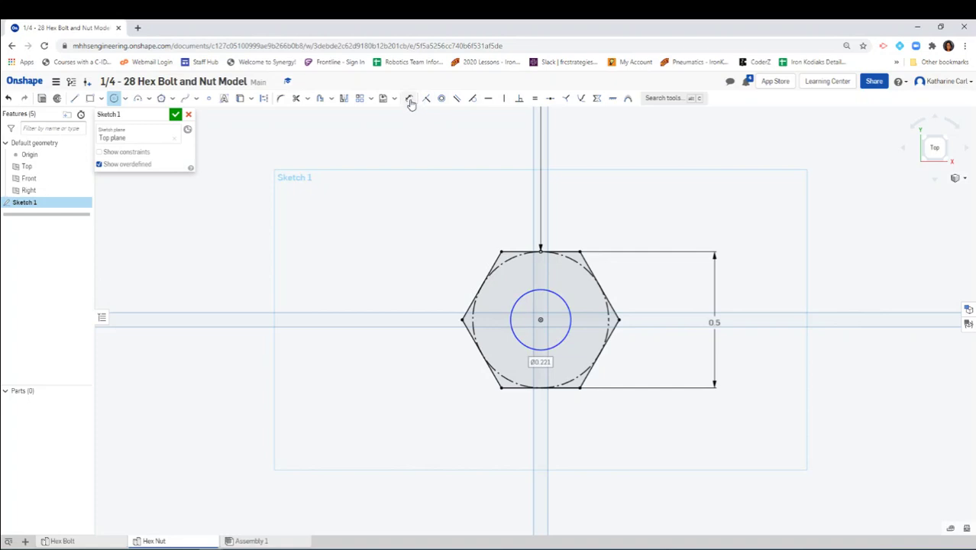
Dimension the circle's diameter at 0.255 in and finish the sketch
{"action": "left_click", "coordinate": [408, 98]}
{"action": "left_click", "coordinate": [547, 290]}
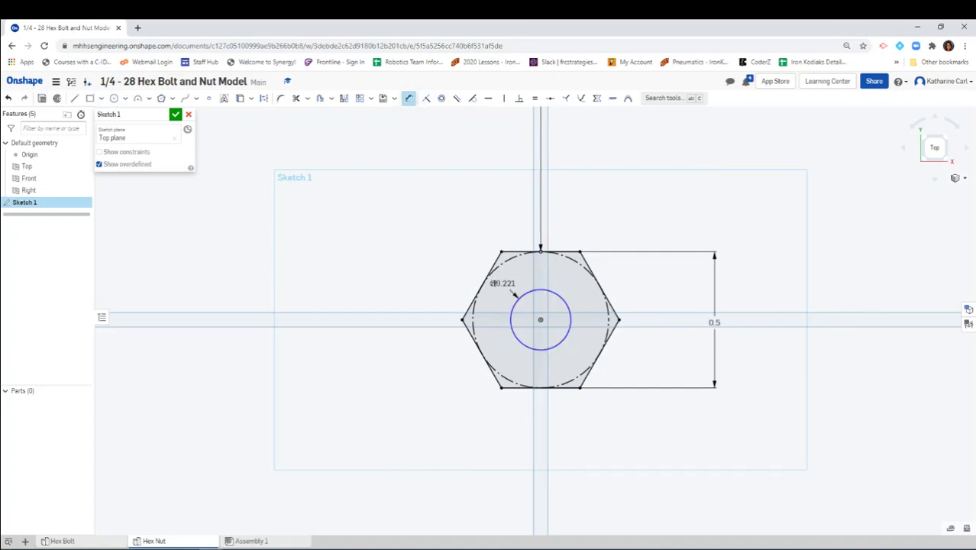
{"action": "left_click", "coordinate": [428, 247]}
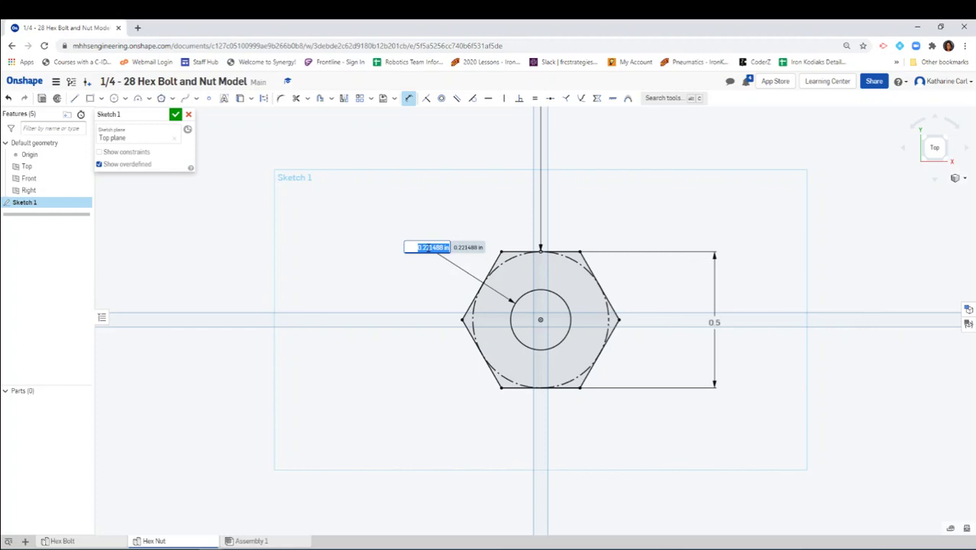
{"action": "type", "text": "1"}
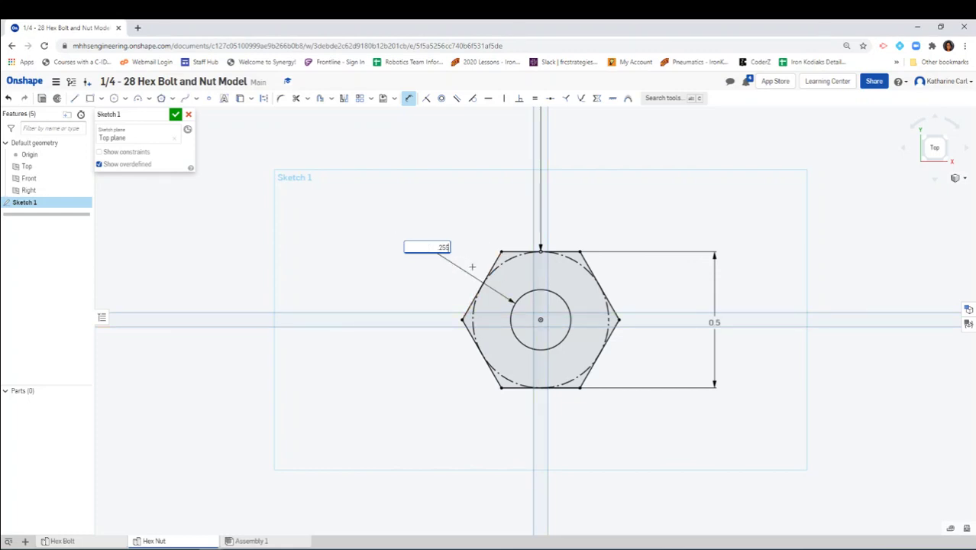
{"action": "key", "text": "Return"}
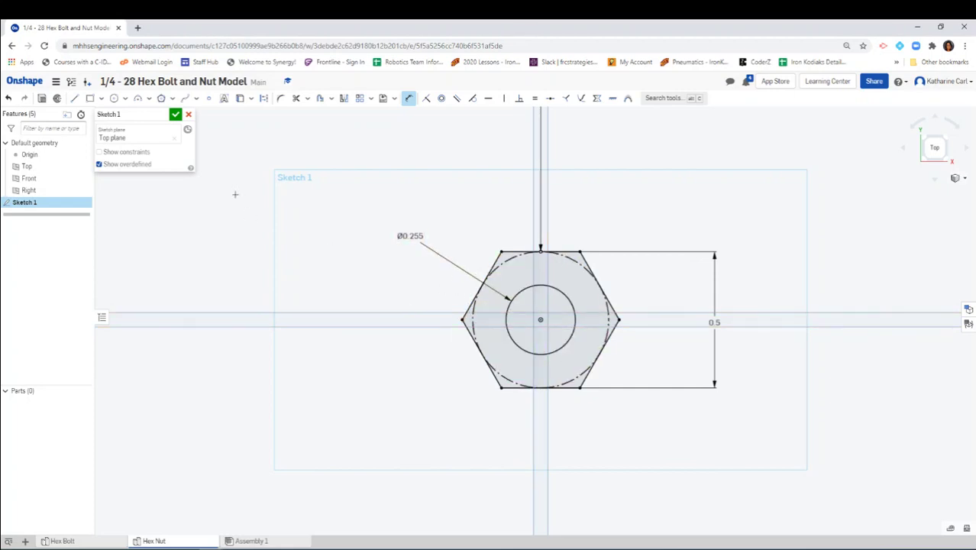
{"action": "left_click", "coordinate": [175, 115]}
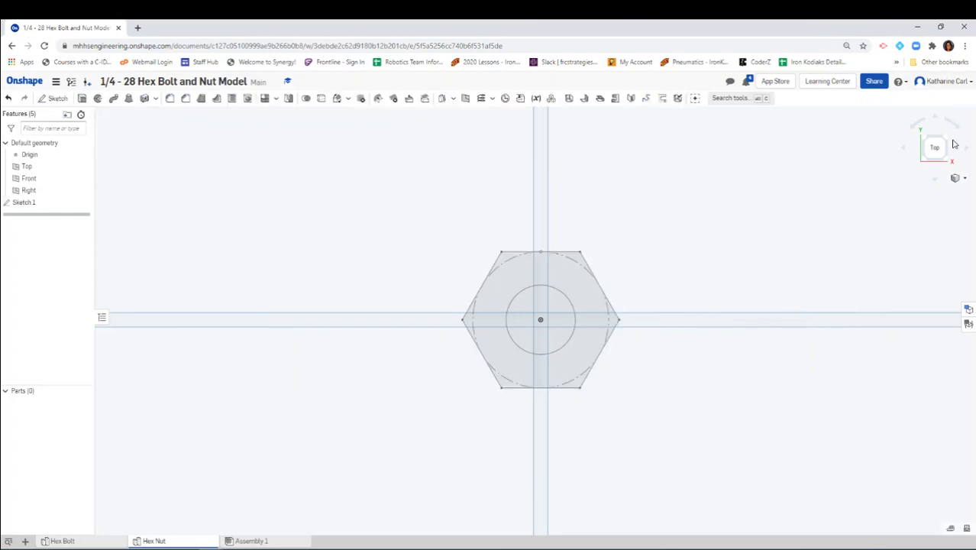
Set an isometric view and start extruding the region between the hexagon and the circle as a new solid part
{"action": "left_click", "coordinate": [955, 178]}
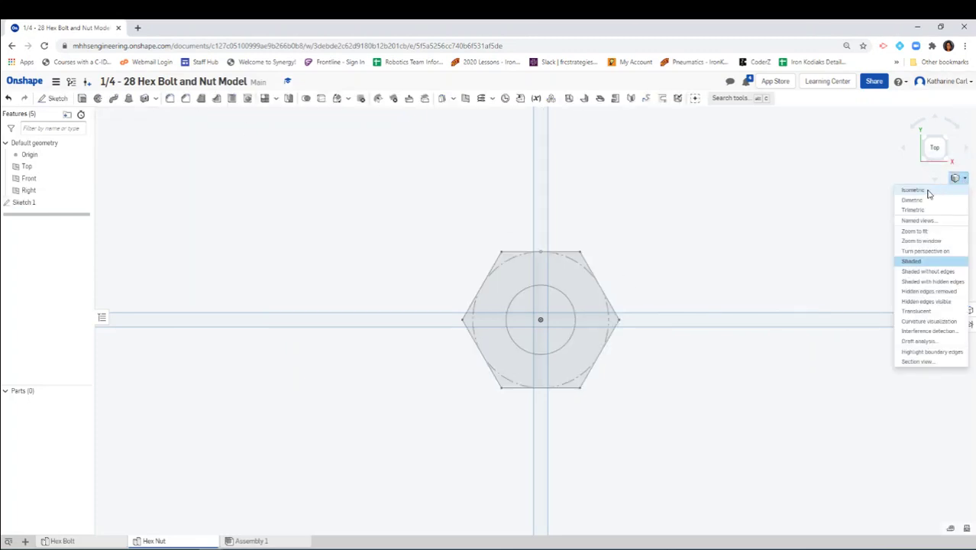
{"action": "left_click", "coordinate": [927, 191]}
{"action": "scroll", "coordinate": [546, 338], "scroll_direction": "up", "scroll_amount": 5}
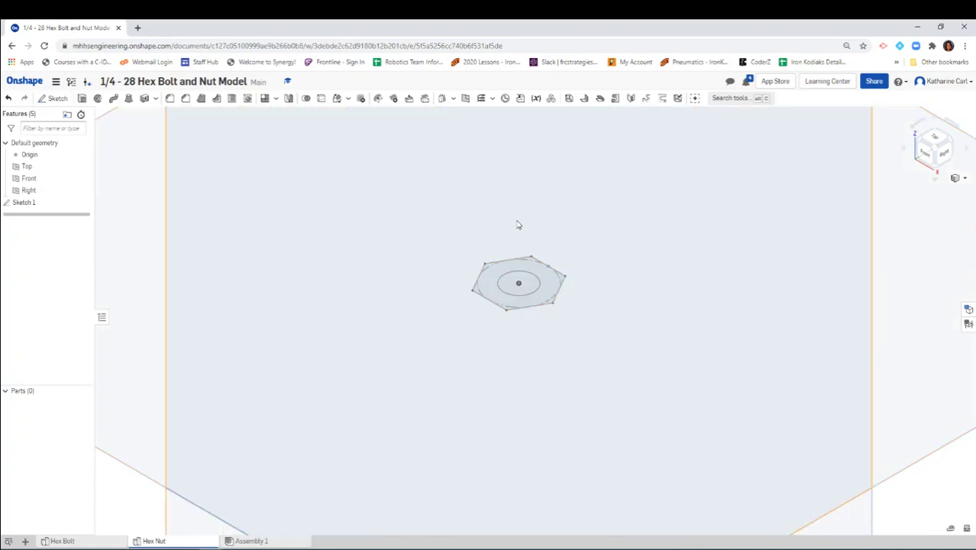
{"action": "middle_click_drag", "start_coordinate": [522, 227], "coordinate": [488, 327]}
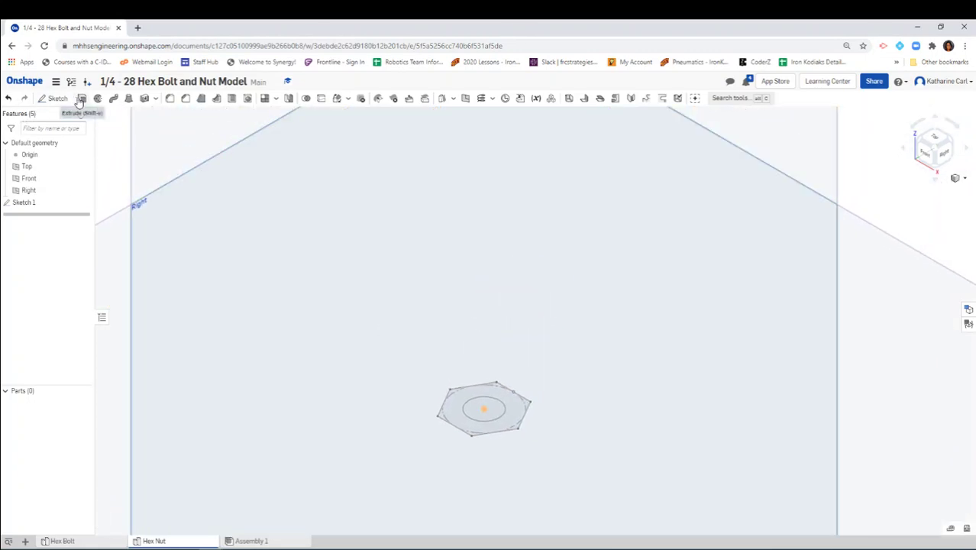
{"action": "left_click", "coordinate": [81, 99]}
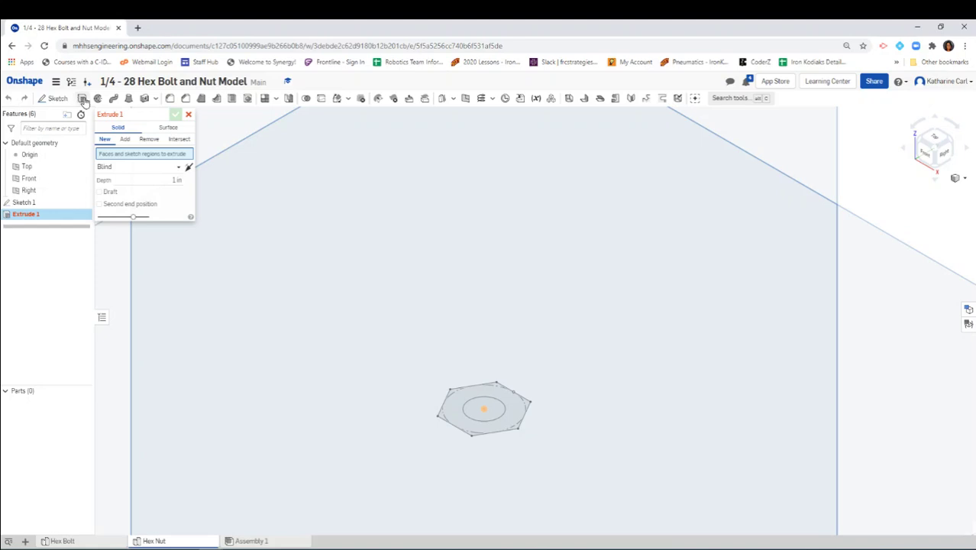
{"action": "left_click", "coordinate": [126, 140]}
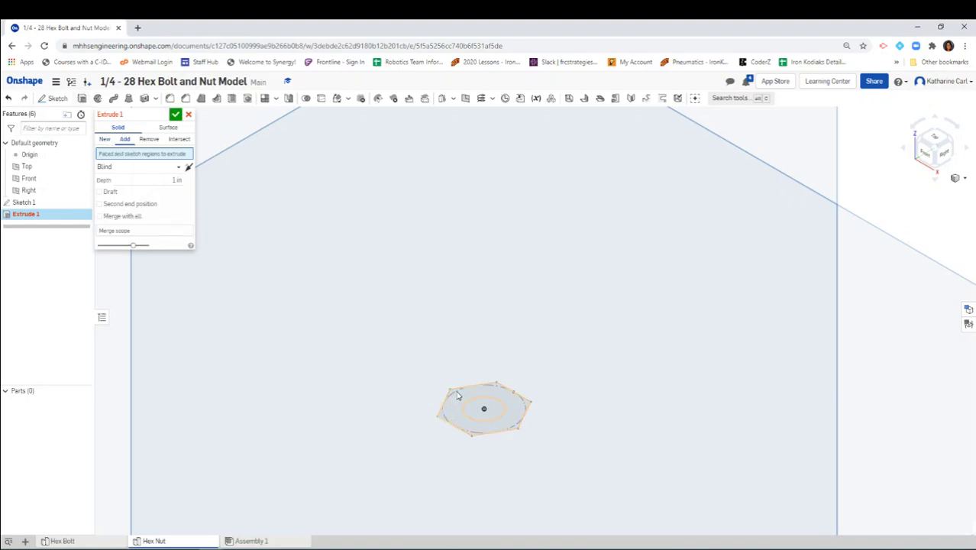
{"action": "left_click", "coordinate": [514, 409]}
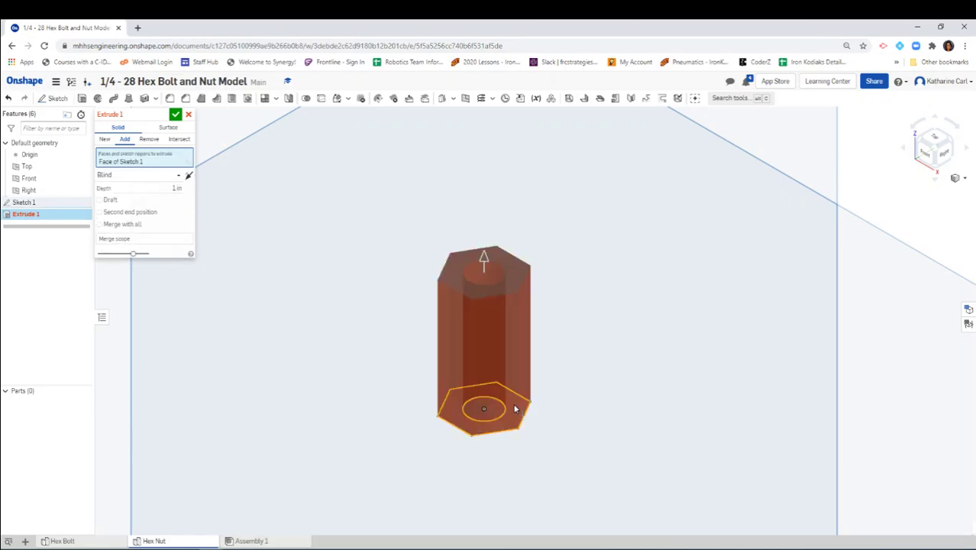
{"action": "left_click", "coordinate": [105, 138]}
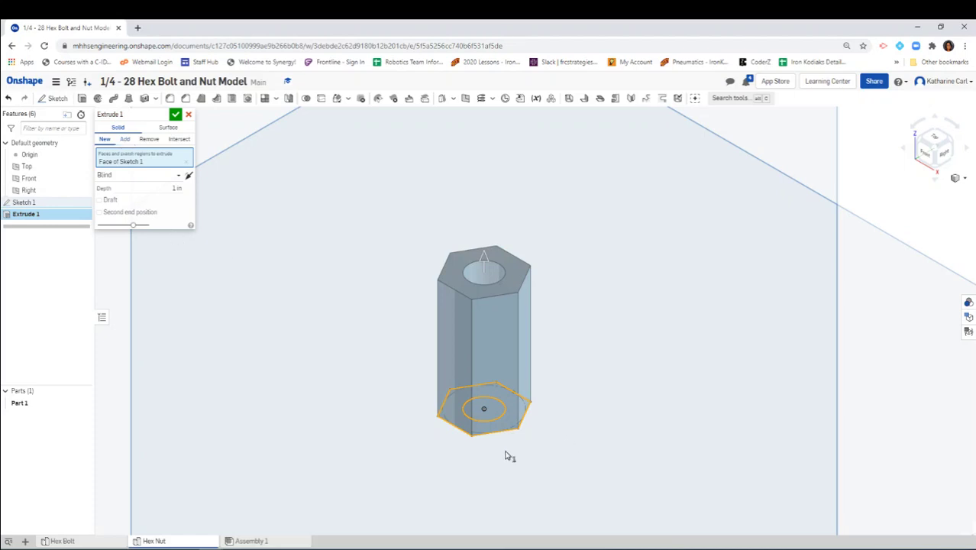
Set the nut's extrude depth to 0.188 in and keep the operation as New
{"action": "left_click", "coordinate": [178, 187]}
{"action": "key", "text": "BackSpace"}
{"action": "key", "text": "Return"}
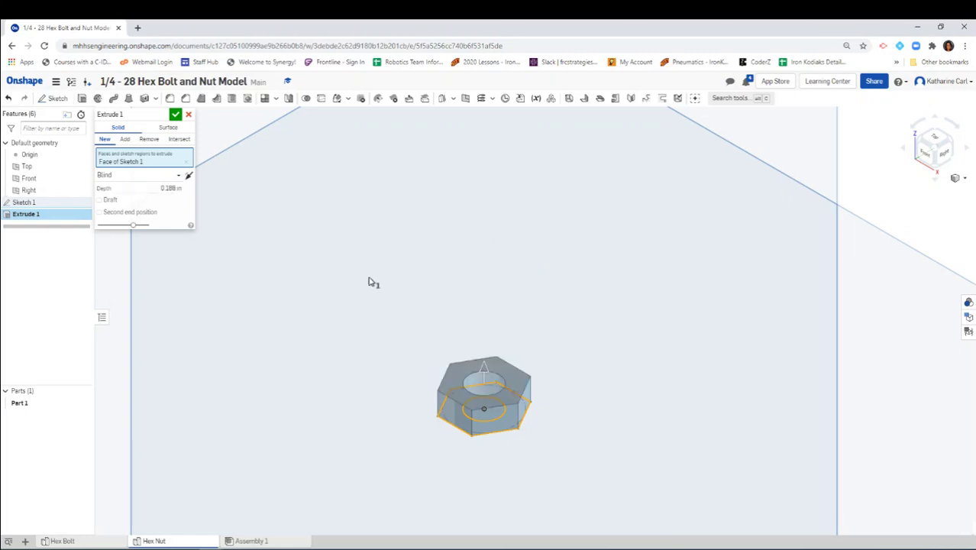
{"action": "left_click", "coordinate": [125, 139]}
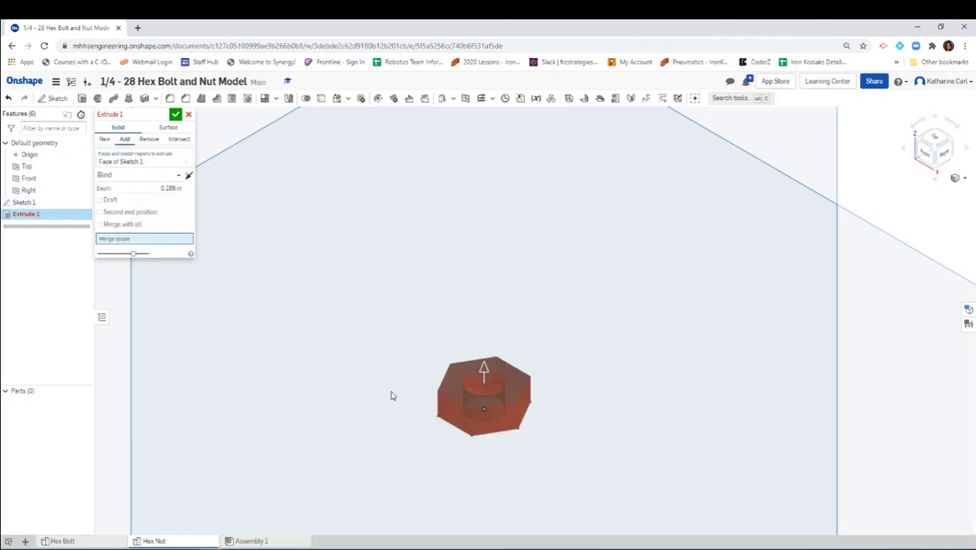
{"action": "left_click", "coordinate": [106, 140]}
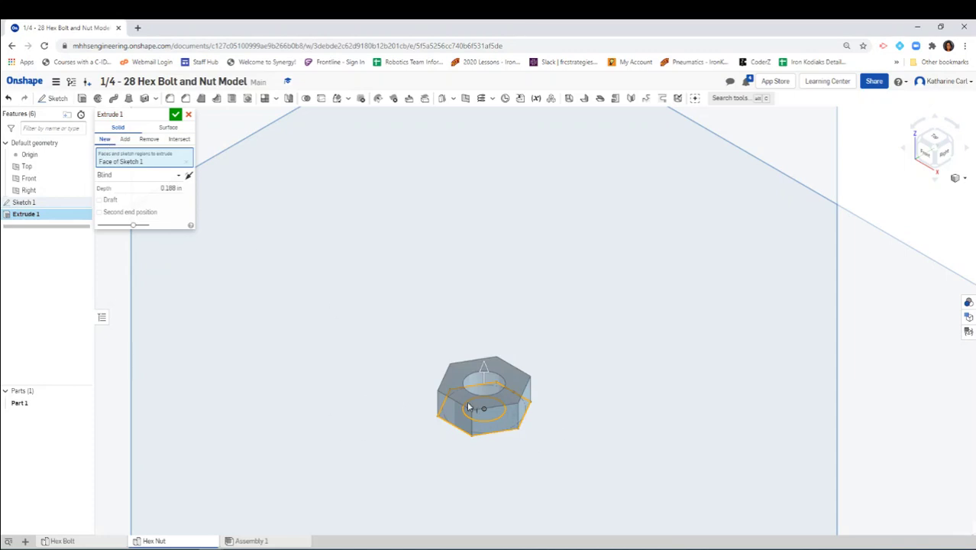
Accept the extrusion of the hexagonal nut body
{"action": "right_click_drag", "start_coordinate": [529, 469], "coordinate": [519, 447]}
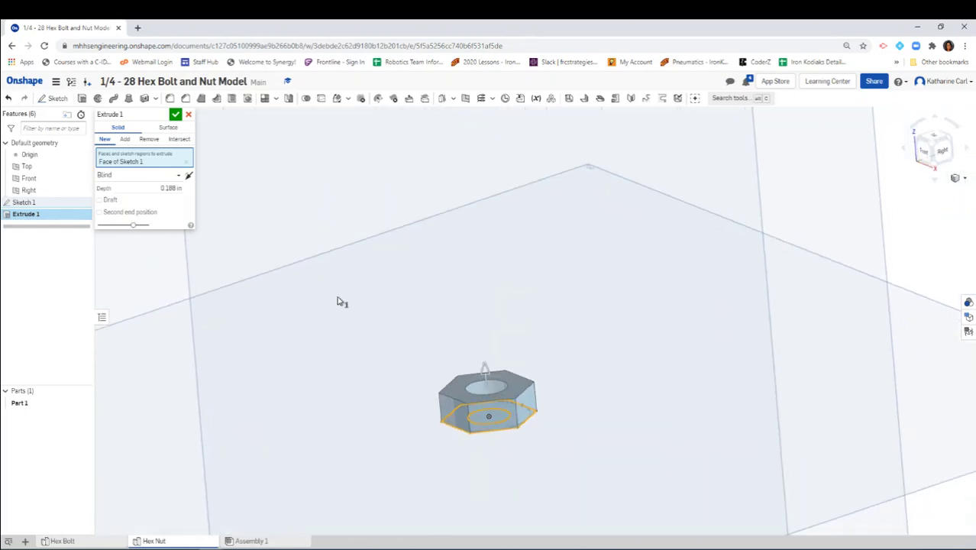
{"action": "left_click", "coordinate": [175, 116]}
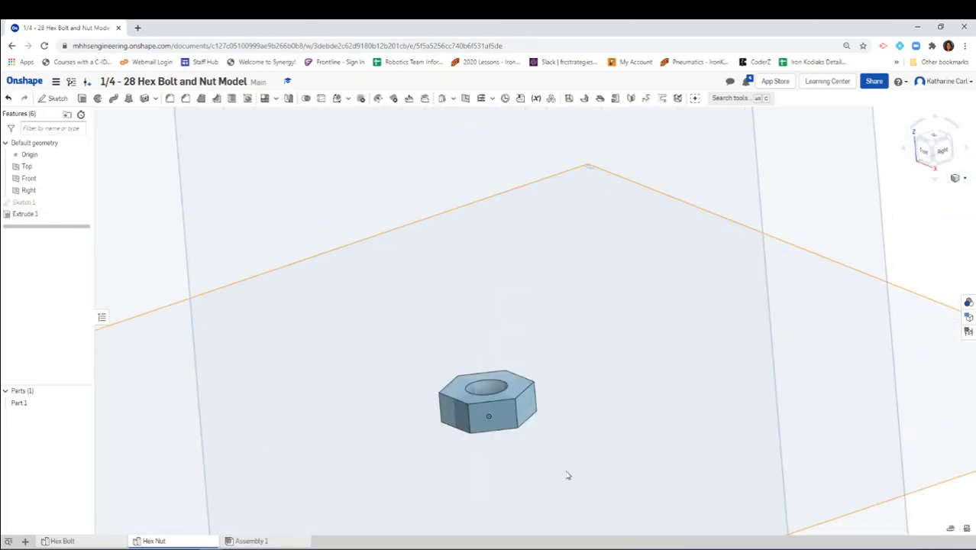
Start a new sketch on the bottom face of the hex nut
{"action": "mouse_move", "coordinate": [560, 452]}
{"action": "right_mouse_down"}
{"action": "mouse_move", "coordinate": [585, 466]}
{"action": "mouse_move", "coordinate": [629, 464]}
{"action": "mouse_move", "coordinate": [608, 439]}
{"action": "mouse_move", "coordinate": [577, 427]}
{"action": "mouse_move", "coordinate": [574, 439]}
{"action": "right_mouse_up"}
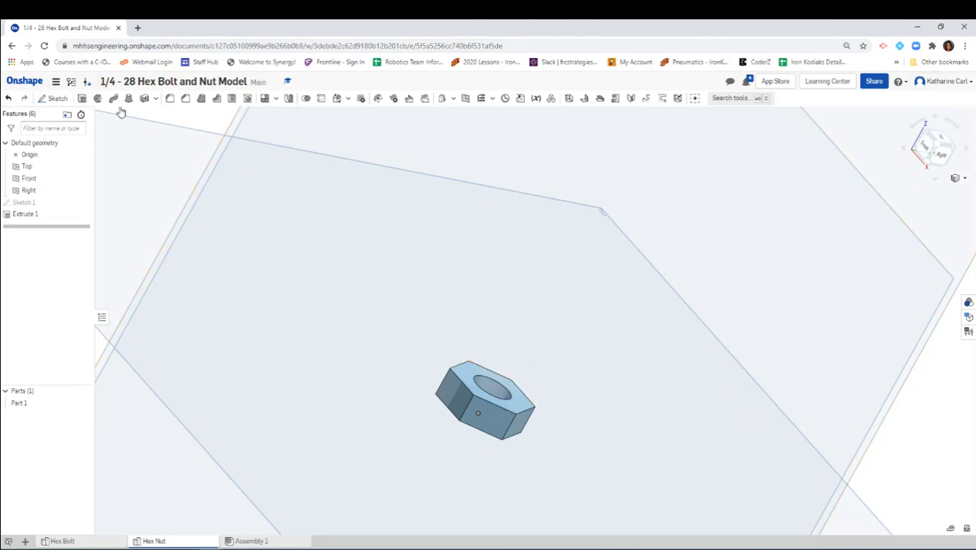
{"action": "left_click", "coordinate": [52, 98]}
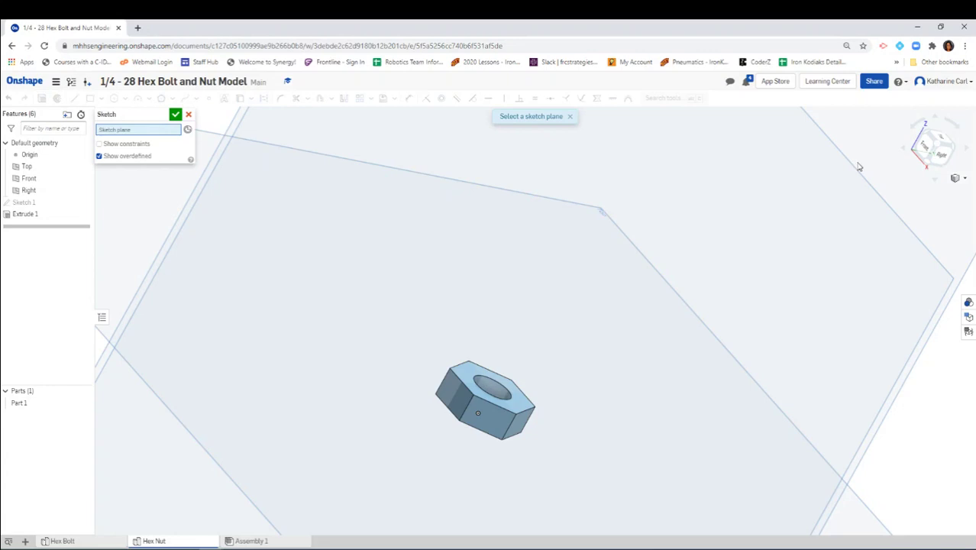
{"action": "left_click", "coordinate": [925, 163]}
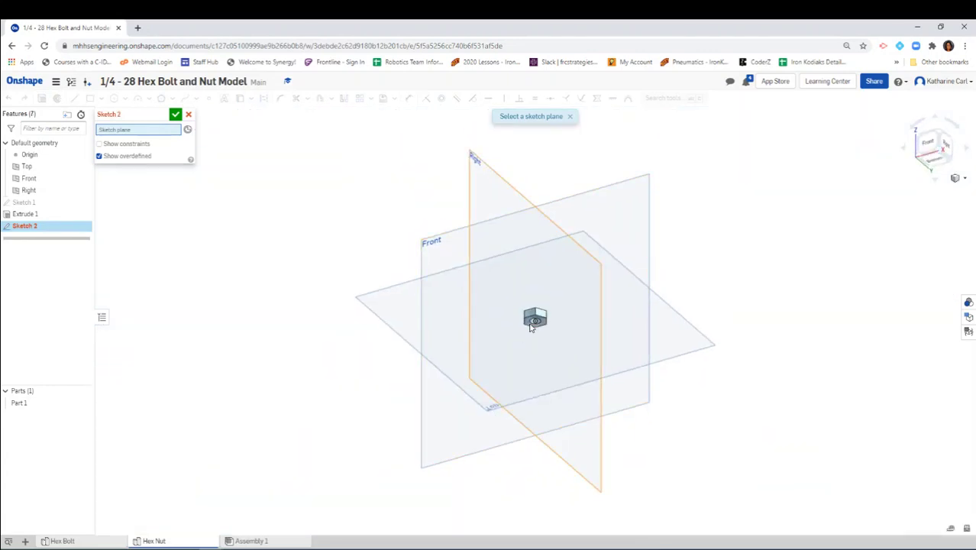
{"action": "scroll", "coordinate": [538, 328], "scroll_direction": "up", "scroll_amount": 4}
{"action": "scroll", "coordinate": [538, 328], "scroll_direction": "up", "scroll_amount": 3}
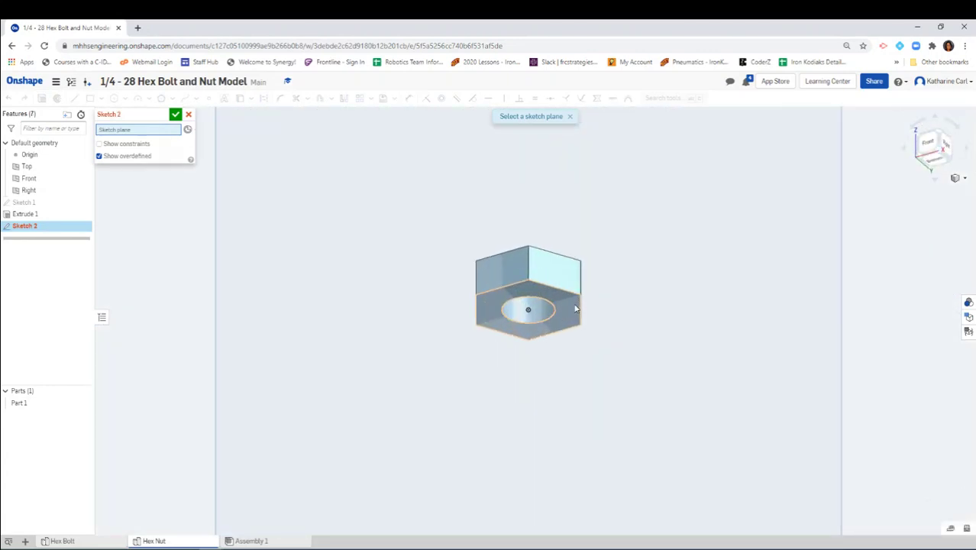
{"action": "left_click", "coordinate": [575, 308]}
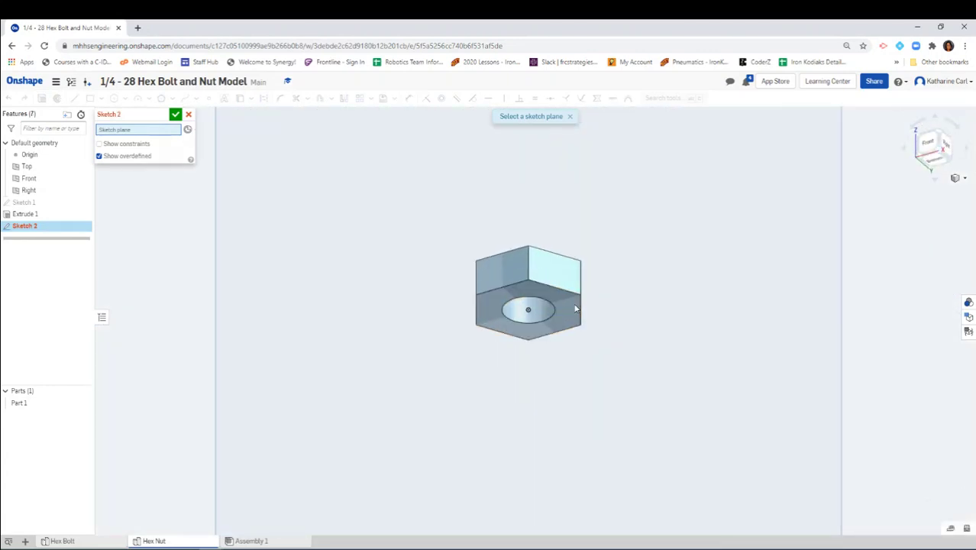
{"action": "left_click", "coordinate": [933, 161]}
{"action": "scroll", "coordinate": [534, 324], "scroll_direction": "up", "scroll_amount": 10}
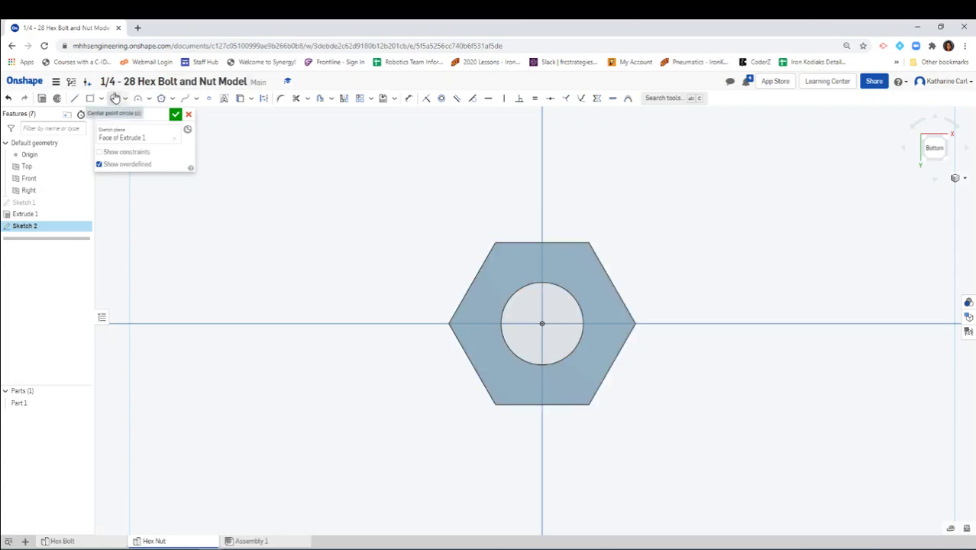
Draw a circle about 0.5 in in diameter, centred on the origin and touching the hexagon's flat sides
{"action": "left_click", "coordinate": [114, 97]}
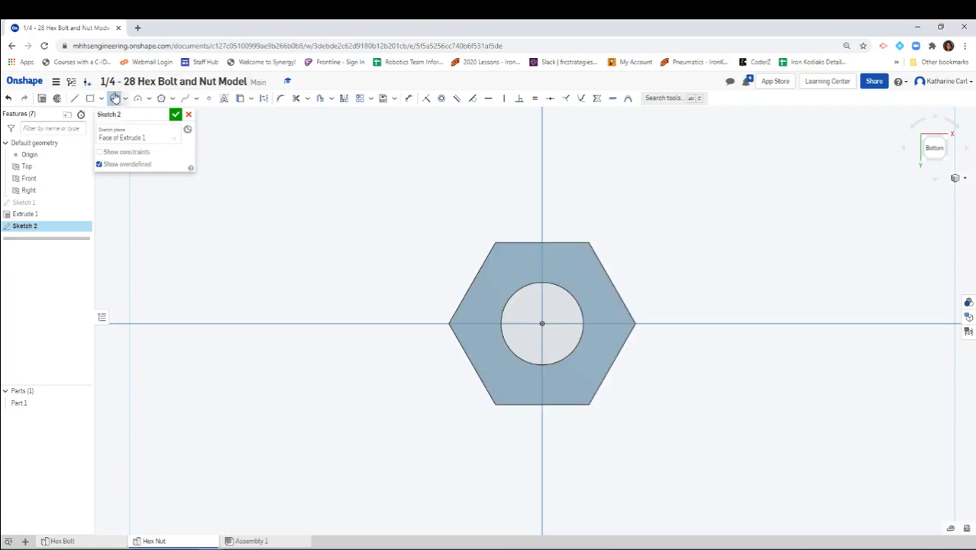
{"action": "left_click", "coordinate": [541, 323]}
{"action": "key", "text": "Escape"}
{"action": "left_click", "coordinate": [116, 100]}
{"action": "left_click", "coordinate": [541, 324]}
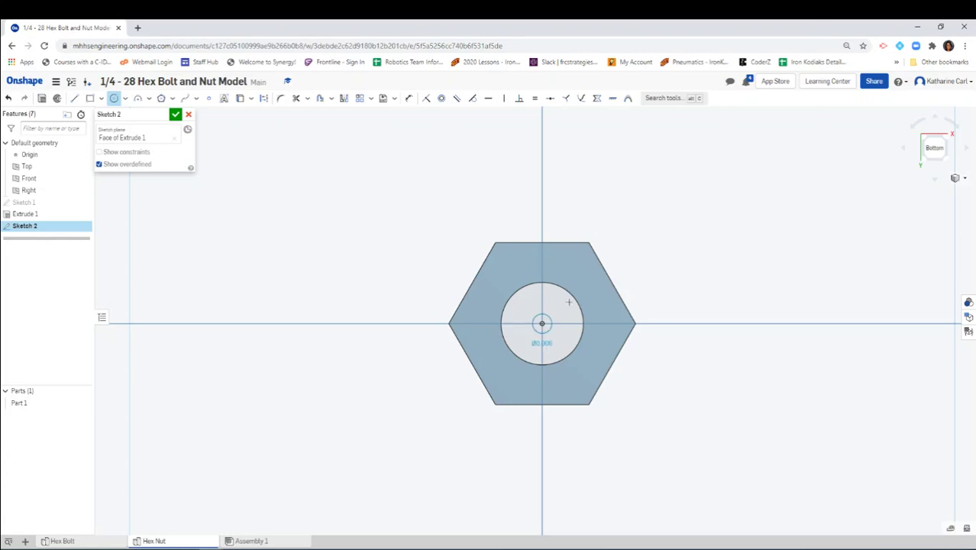
{"action": "left_click", "coordinate": [606, 284]}
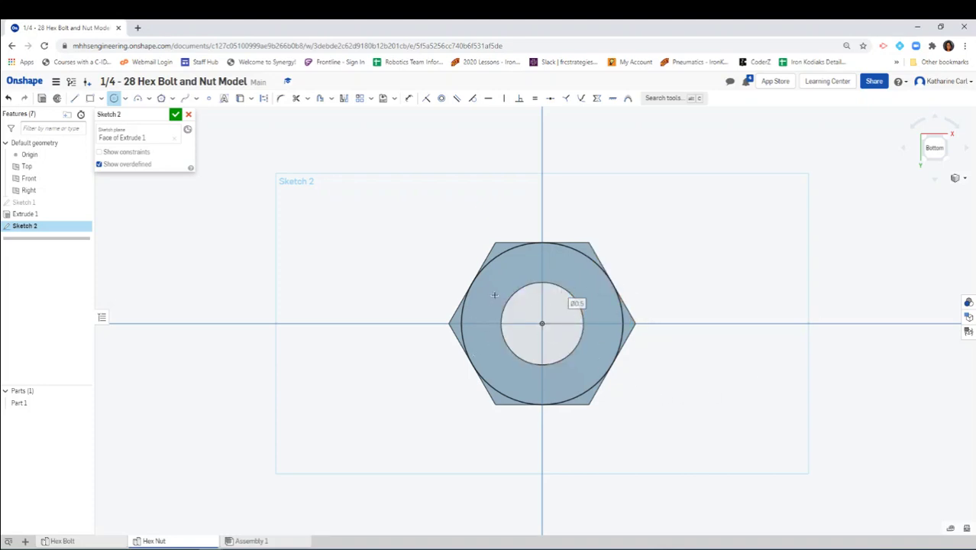
Draw a larger circle centred on the origin around the hexagon, set its diameter to 1 in and finish the sketch
{"action": "left_click", "coordinate": [543, 324]}
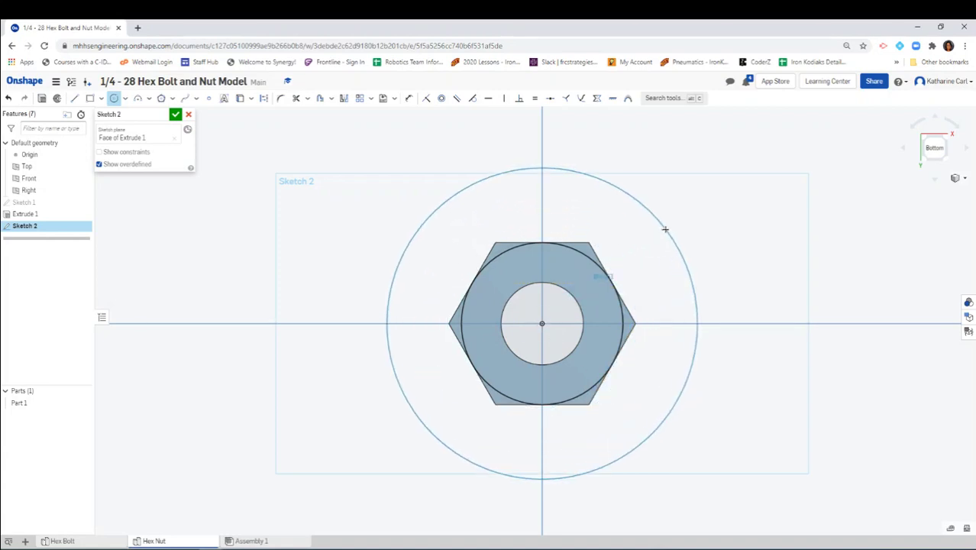
{"action": "left_click", "coordinate": [665, 229]}
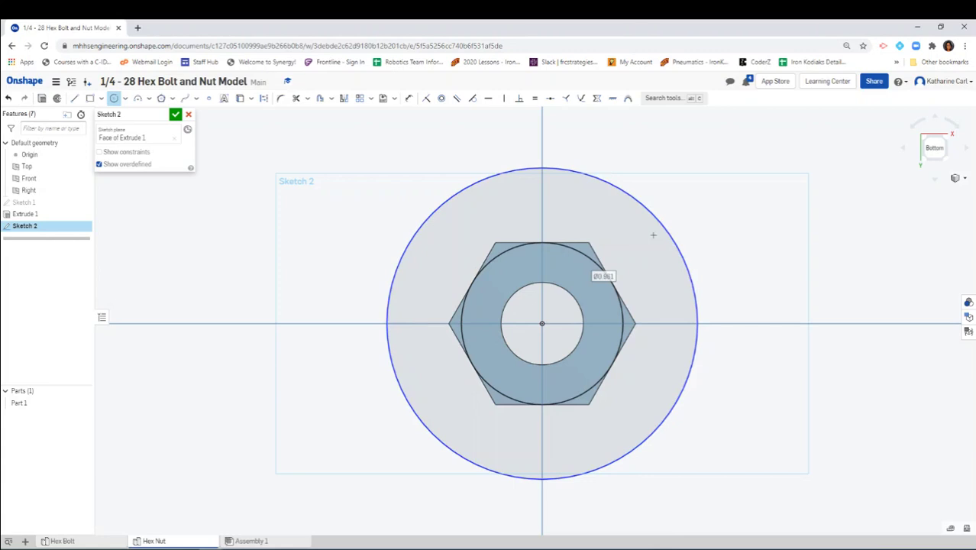
{"action": "type", "text": "1 in"}
{"action": "key", "text": "Return"}
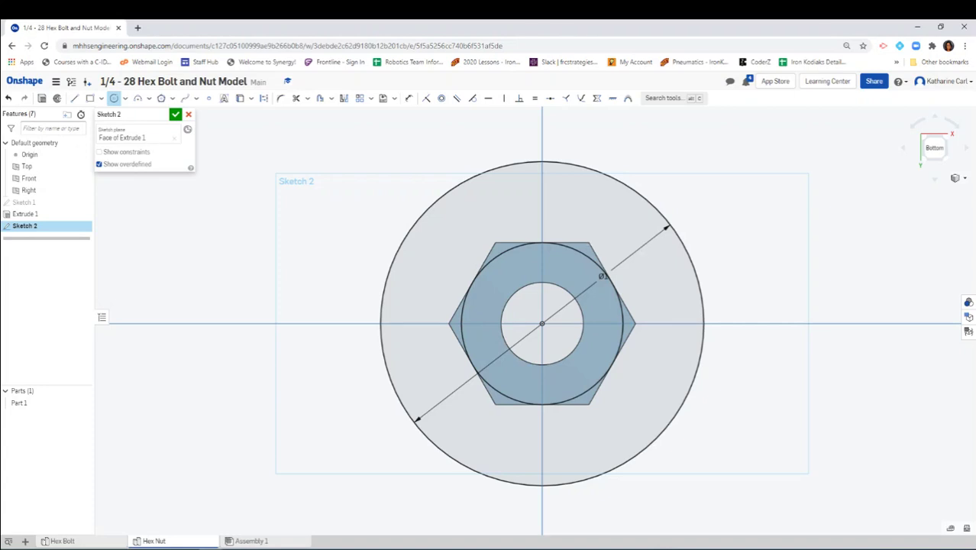
{"action": "left_click", "coordinate": [175, 115]}
Start a Remove extrude of the outer ring and the hexagon's corner regions outside the inscribed circle
{"action": "right_click_drag", "start_coordinate": [834, 371], "coordinate": [816, 330]}
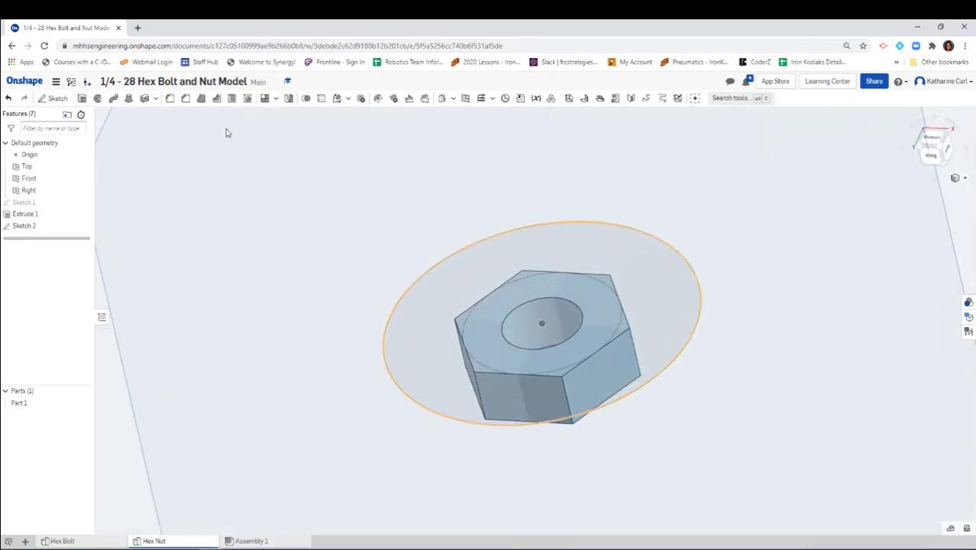
{"action": "left_click", "coordinate": [81, 98]}
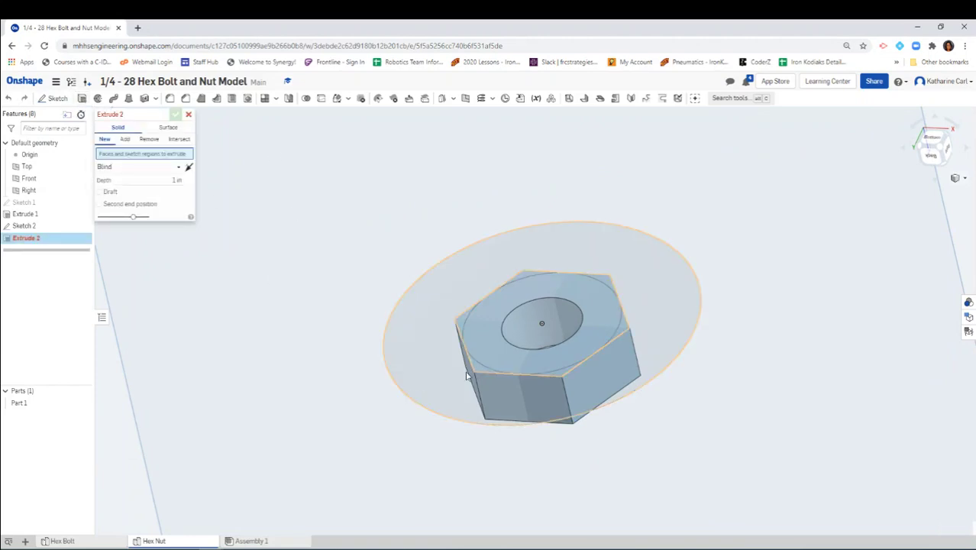
{"action": "left_click", "coordinate": [149, 139]}
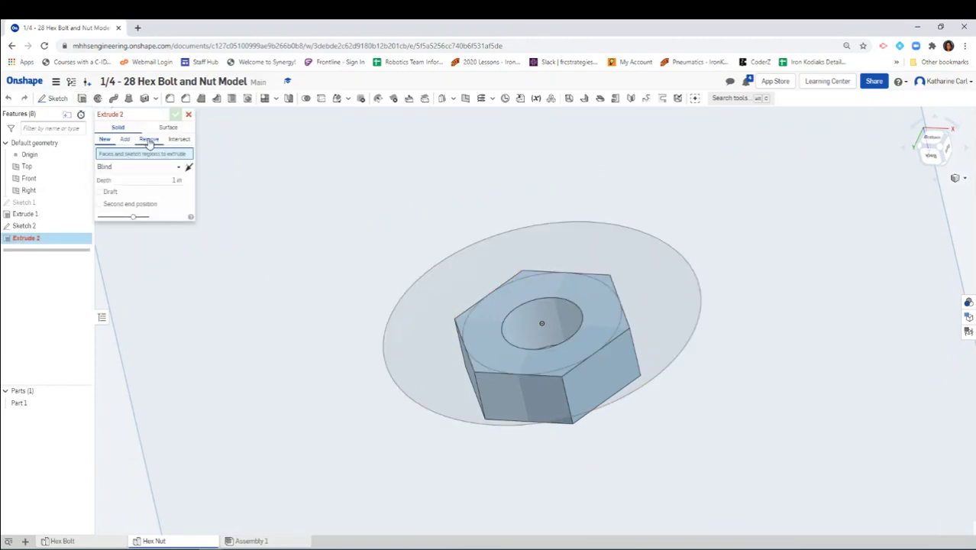
{"action": "left_click", "coordinate": [428, 318]}
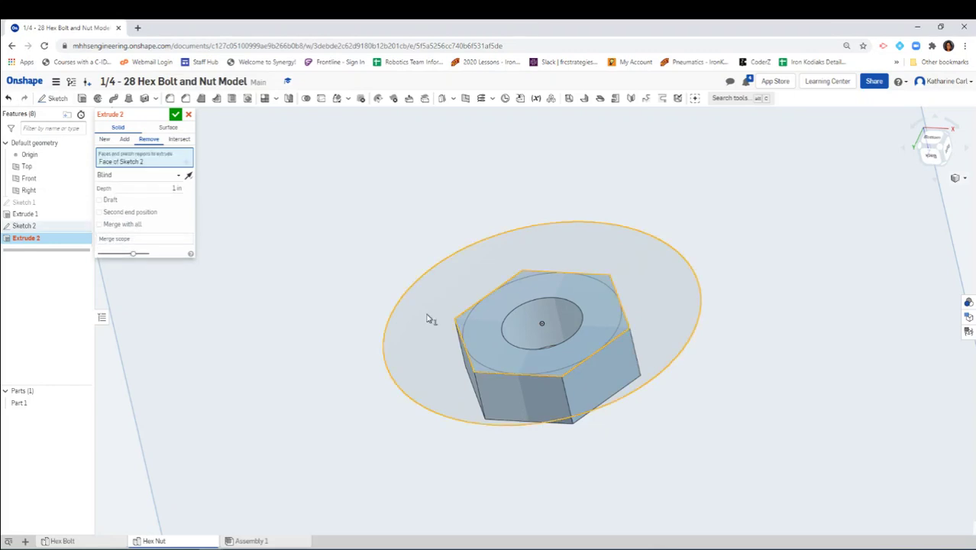
{"action": "left_click", "coordinate": [460, 327]}
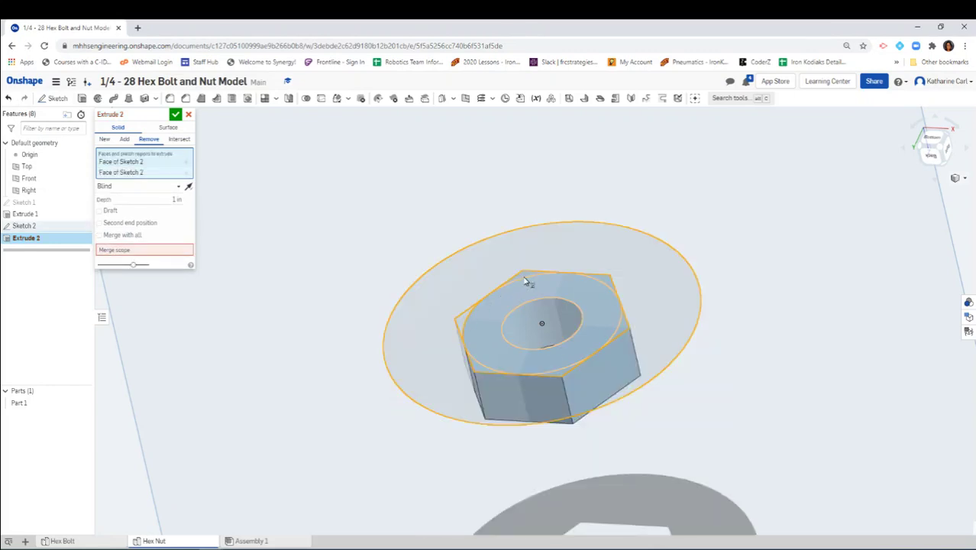
{"action": "left_click", "coordinate": [527, 278]}
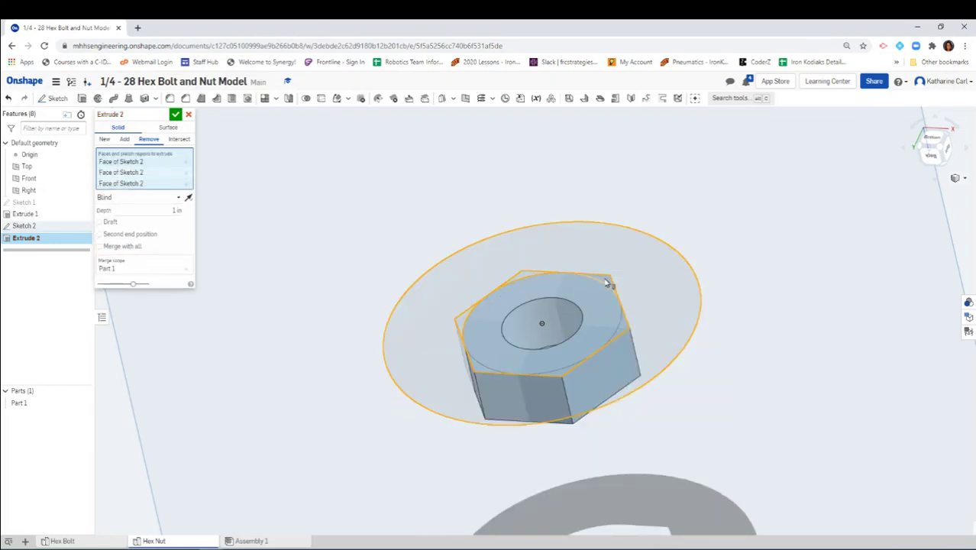
{"action": "left_click", "coordinate": [608, 285]}
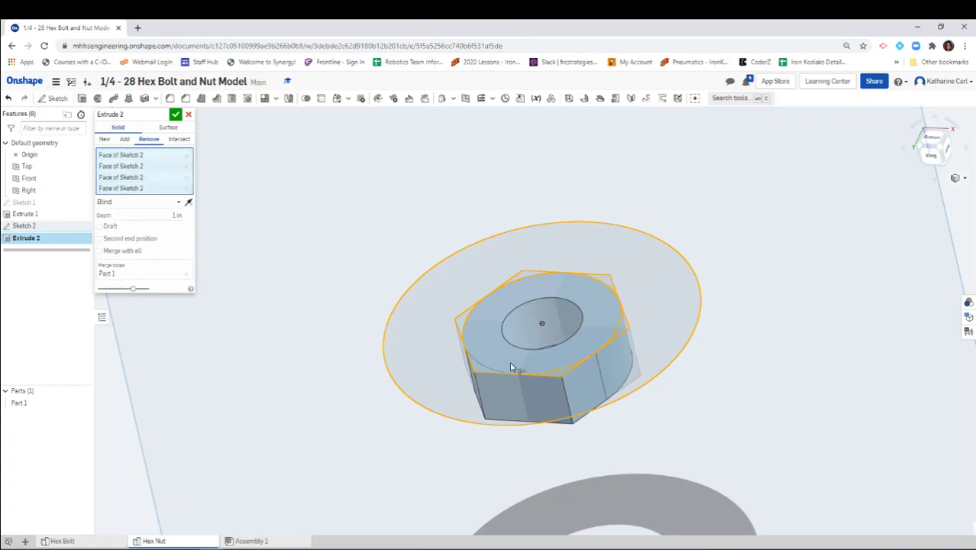
{"action": "left_click", "coordinate": [476, 367]}
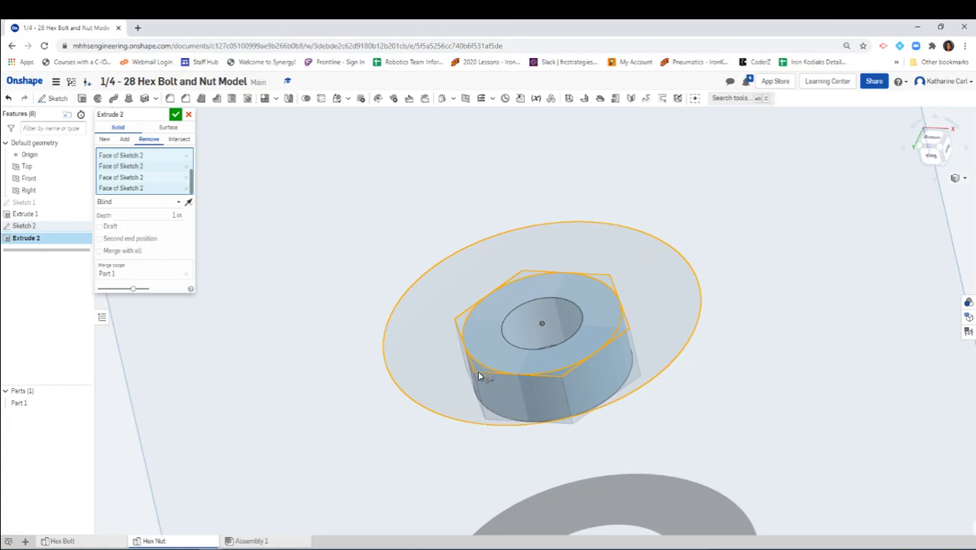
Add a 60 deg draft to the Remove extrude, flip the draft direction and accept the corner chamfer cut
{"action": "left_click", "coordinate": [99, 227]}
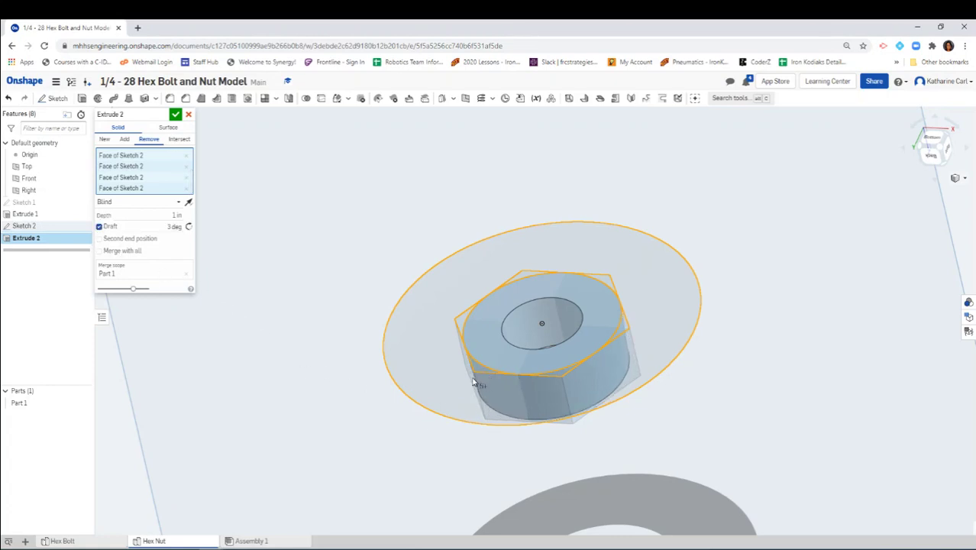
{"action": "left_click", "coordinate": [189, 228]}
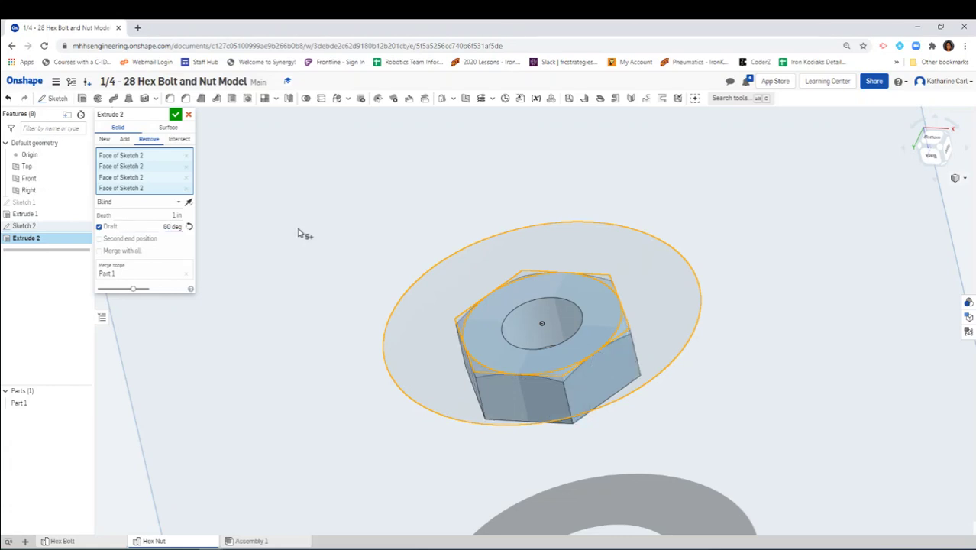
{"action": "right_click_drag", "start_coordinate": [711, 390], "coordinate": [768, 404]}
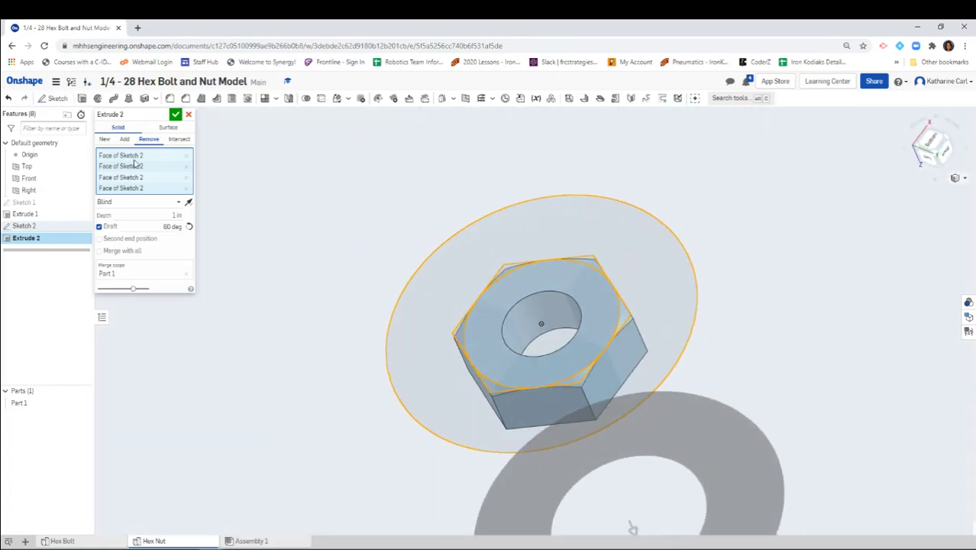
{"action": "left_click", "coordinate": [175, 116]}
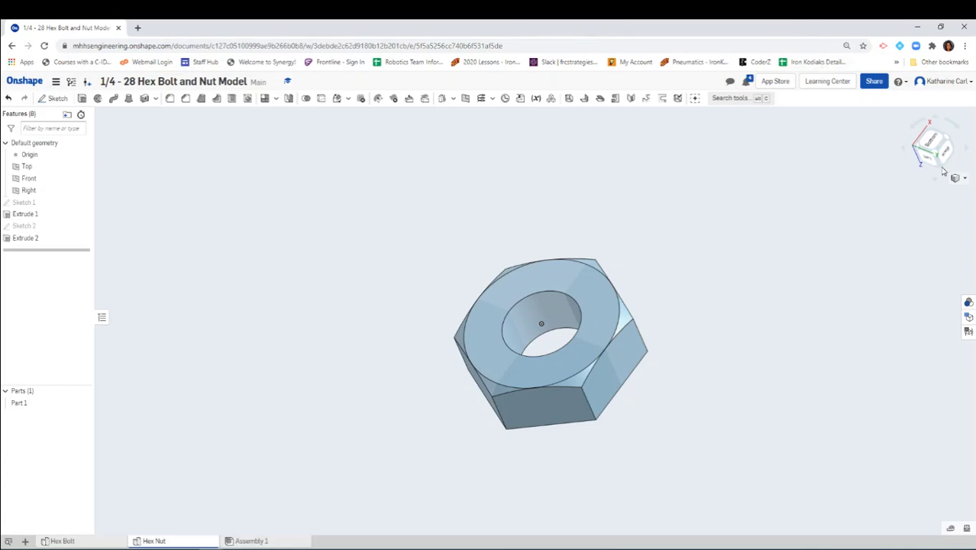
Start a new sketch on the unchamfered top face of the hex nut
{"action": "left_click", "coordinate": [943, 171]}
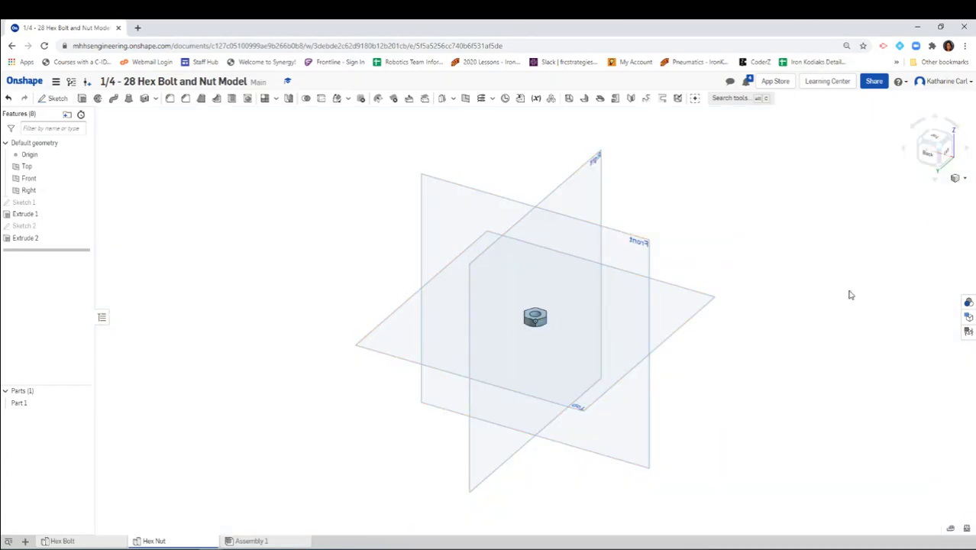
{"action": "right_click_drag", "start_coordinate": [554, 356], "coordinate": [553, 346]}
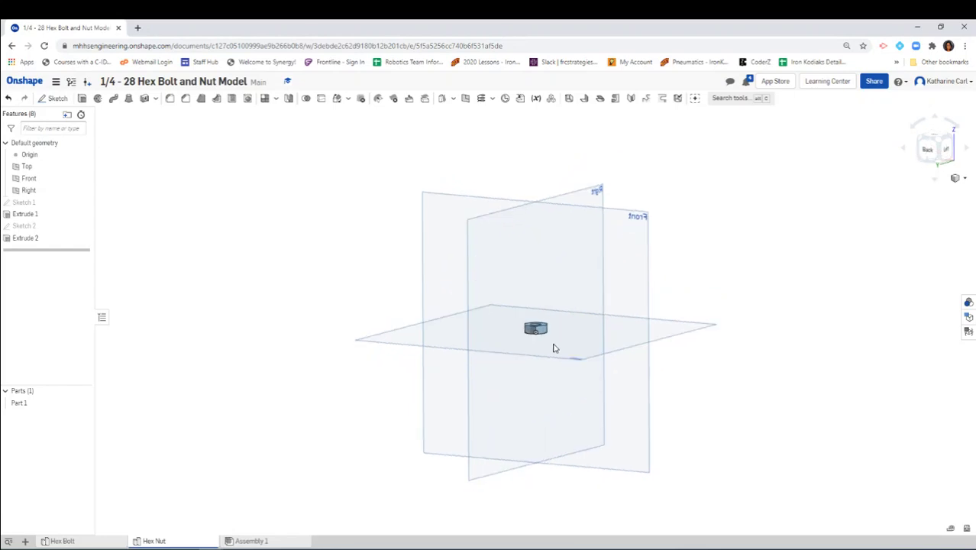
{"action": "scroll", "coordinate": [545, 335], "scroll_direction": "down", "scroll_amount": 3}
{"action": "scroll", "coordinate": [544, 334], "scroll_direction": "up", "scroll_amount": 6}
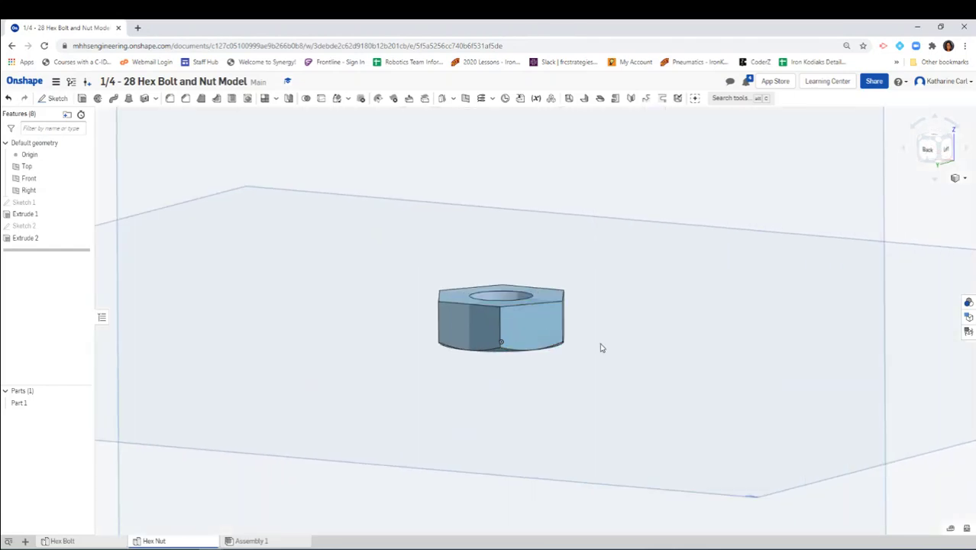
{"action": "mouse_move", "coordinate": [611, 366]}
{"action": "right_mouse_down"}
{"action": "mouse_move", "coordinate": [621, 385]}
{"action": "mouse_move", "coordinate": [674, 331]}
{"action": "mouse_move", "coordinate": [621, 379]}
{"action": "right_mouse_up"}
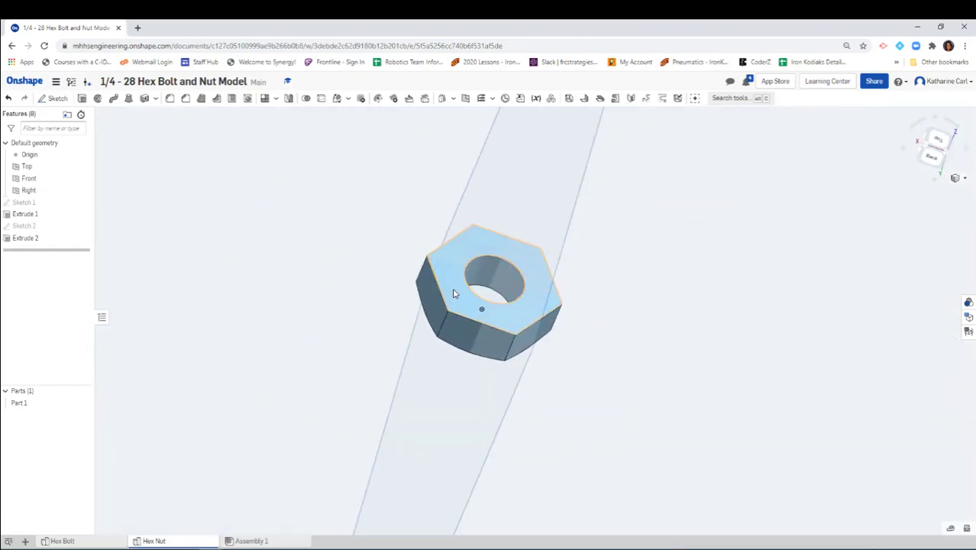
{"action": "left_click", "coordinate": [46, 102]}
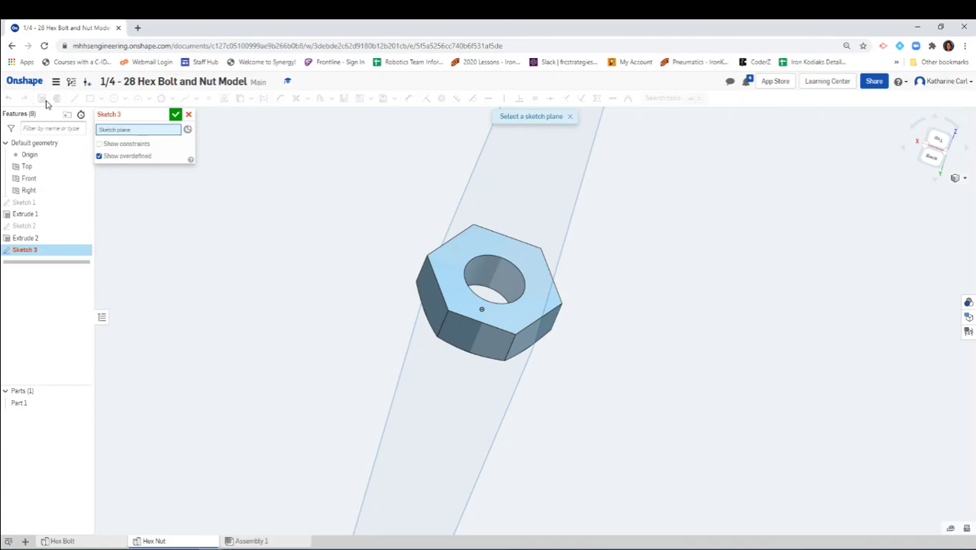
{"action": "left_click", "coordinate": [454, 272]}
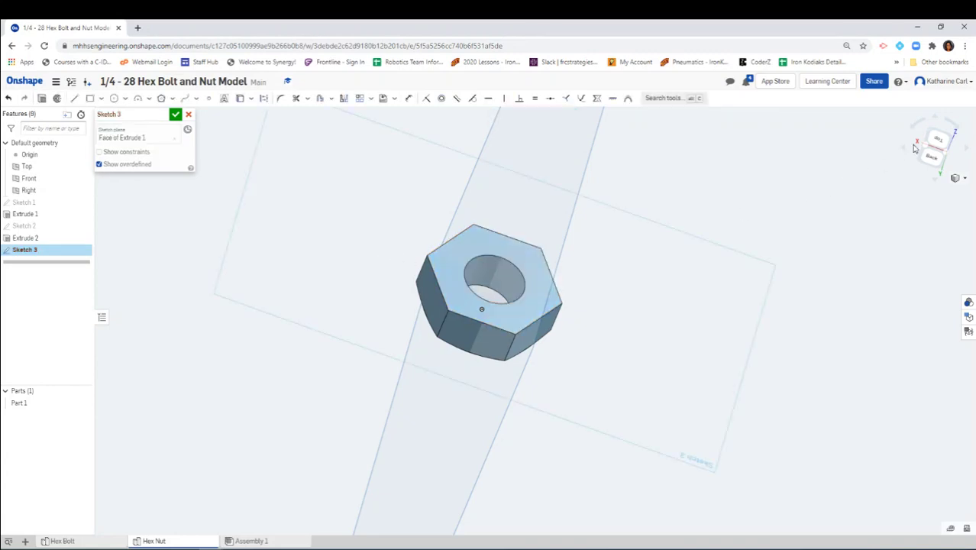
{"action": "left_click", "coordinate": [937, 140]}
{"action": "scroll", "coordinate": [534, 340], "scroll_direction": "up", "scroll_amount": 3}
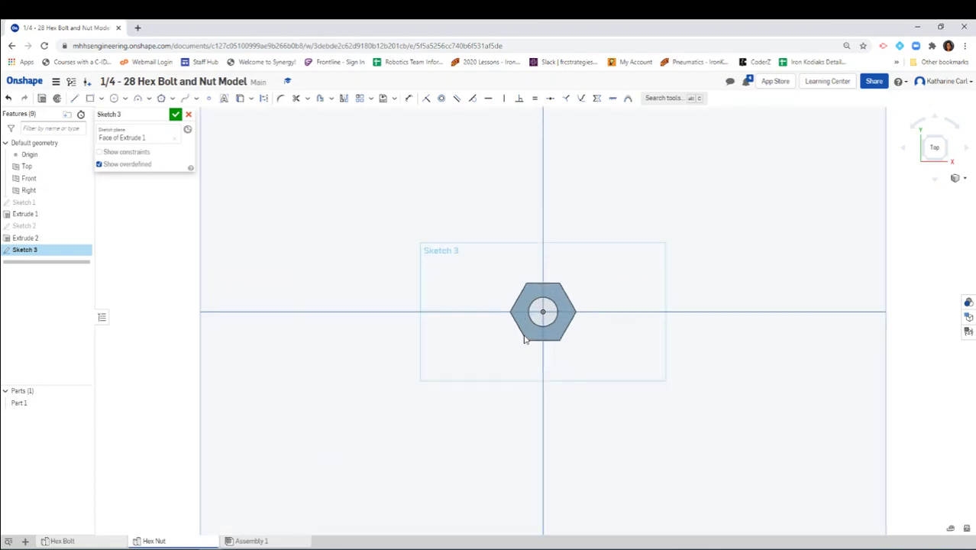
{"action": "scroll", "coordinate": [600, 306], "scroll_direction": "up", "scroll_amount": 5}
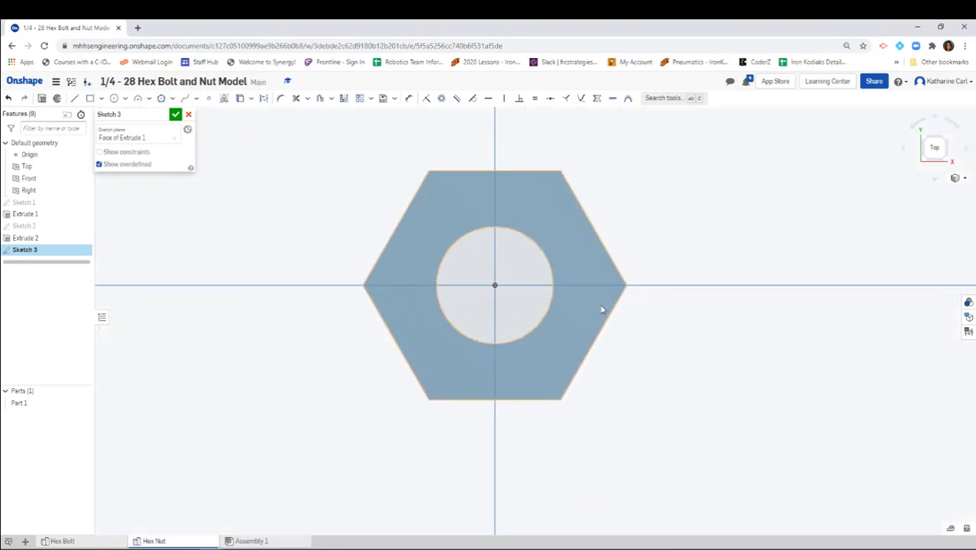
{"action": "left_click", "coordinate": [114, 99]}
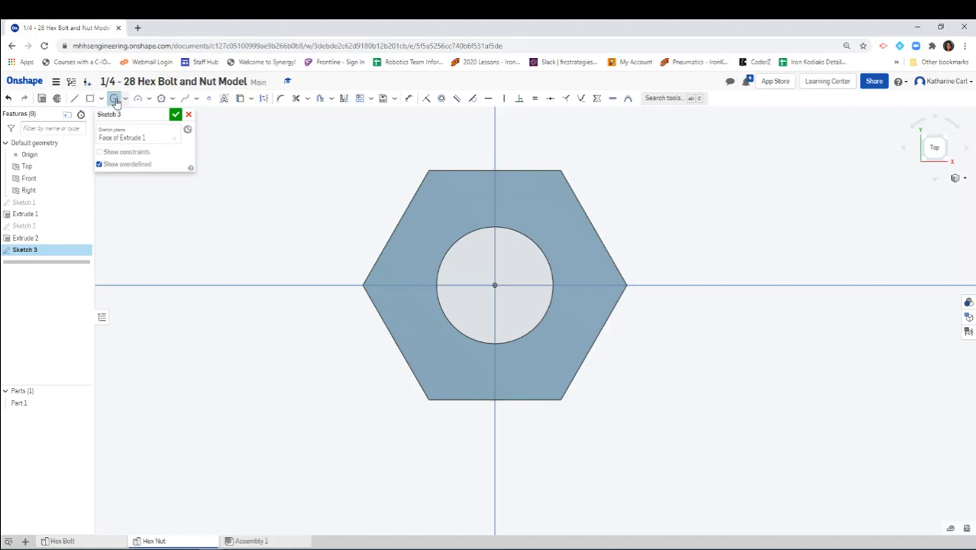
{"action": "left_click", "coordinate": [494, 284]}
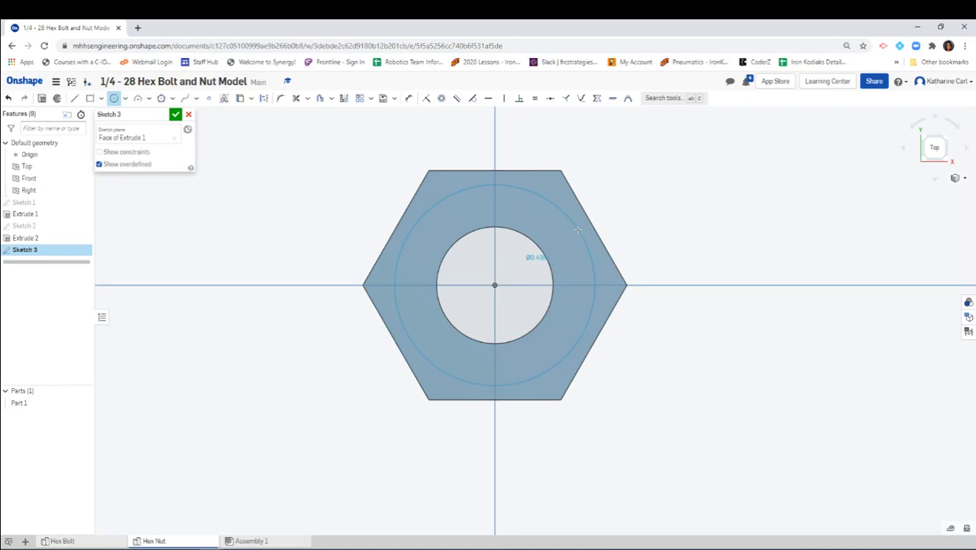
{"action": "key", "text": "Escape"}
Draw a circle about 0.5 in in diameter, centred on the origin and touching the hexagon's sides
{"action": "left_click", "coordinate": [114, 97]}
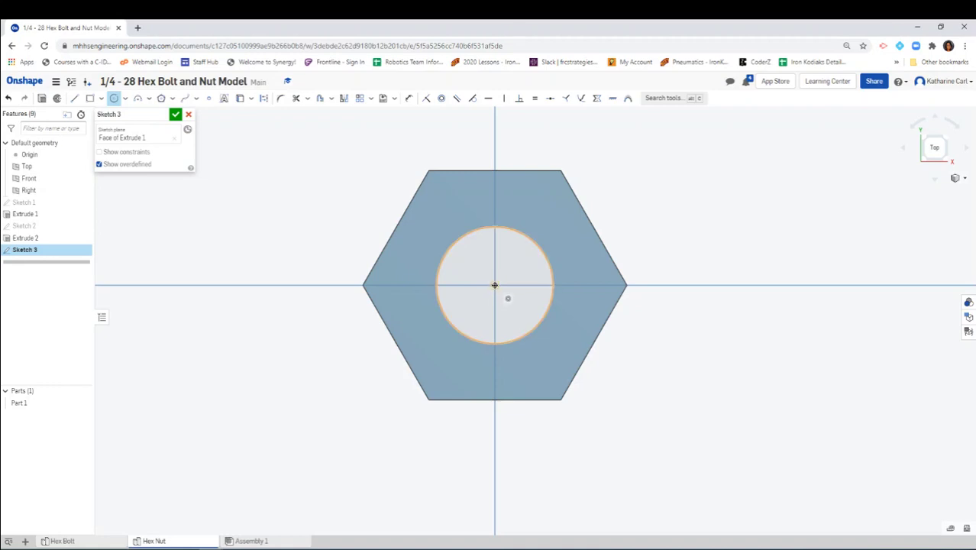
{"action": "left_click", "coordinate": [495, 284]}
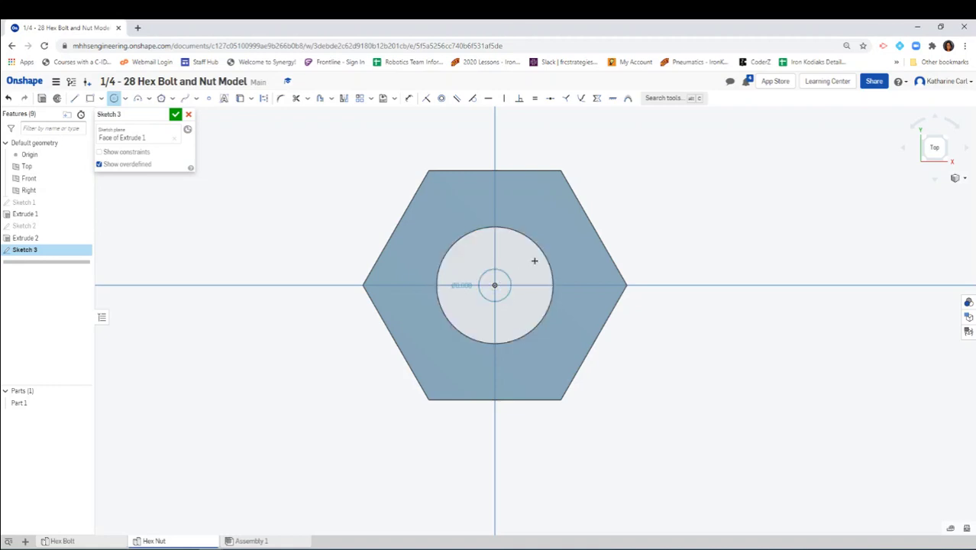
{"action": "left_click", "coordinate": [591, 227]}
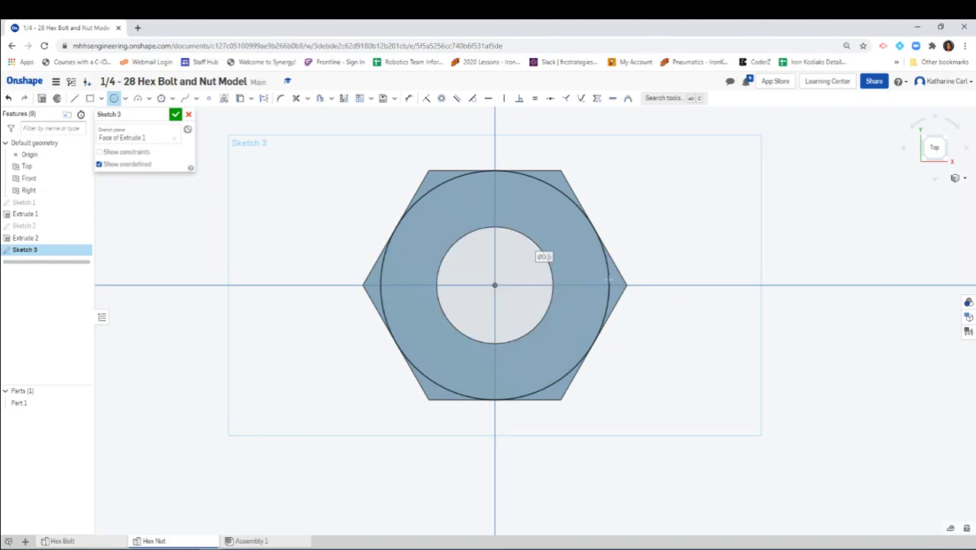
Draw a larger circle around the hexagon, centred on the origin, set its diameter to 1 in and finish the sketch
{"action": "left_click", "coordinate": [495, 285]}
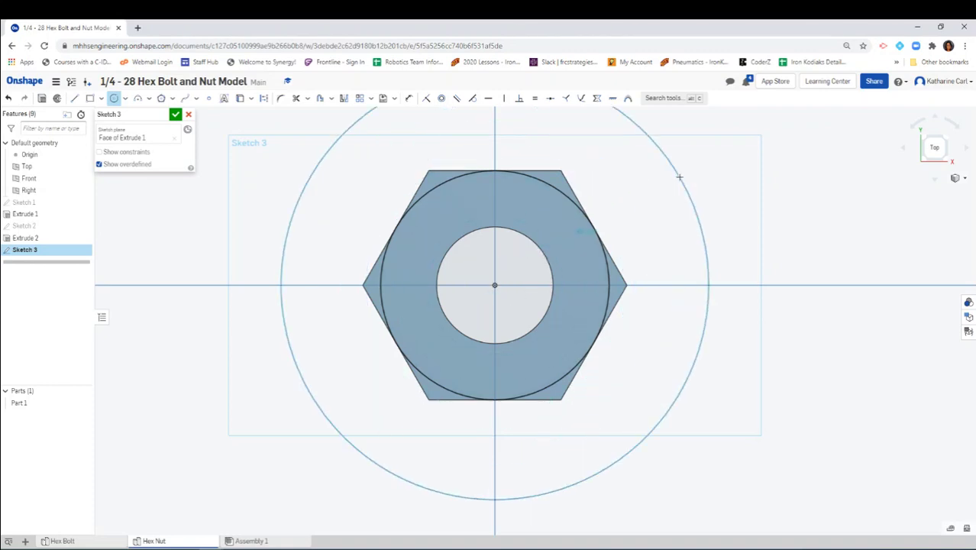
{"action": "left_click", "coordinate": [679, 177]}
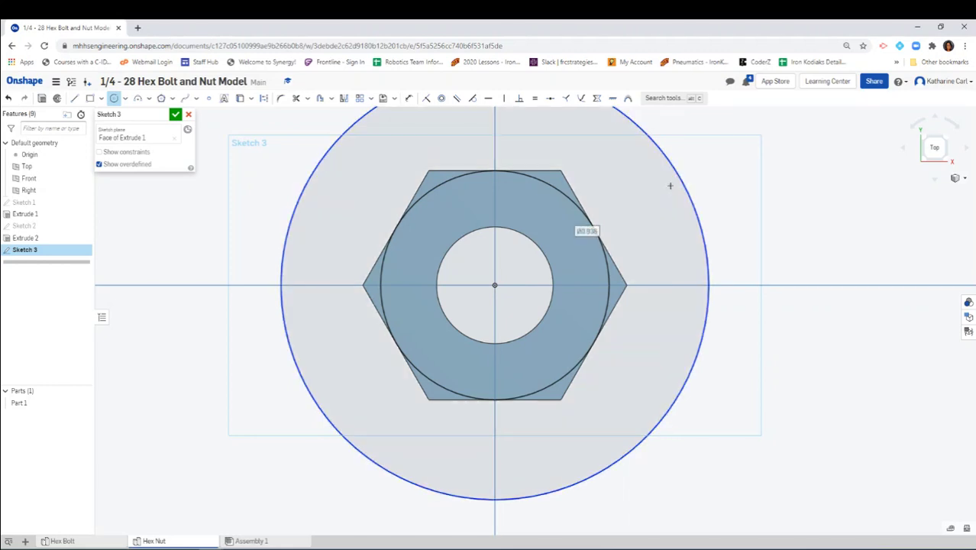
{"action": "type", "text": "1"}
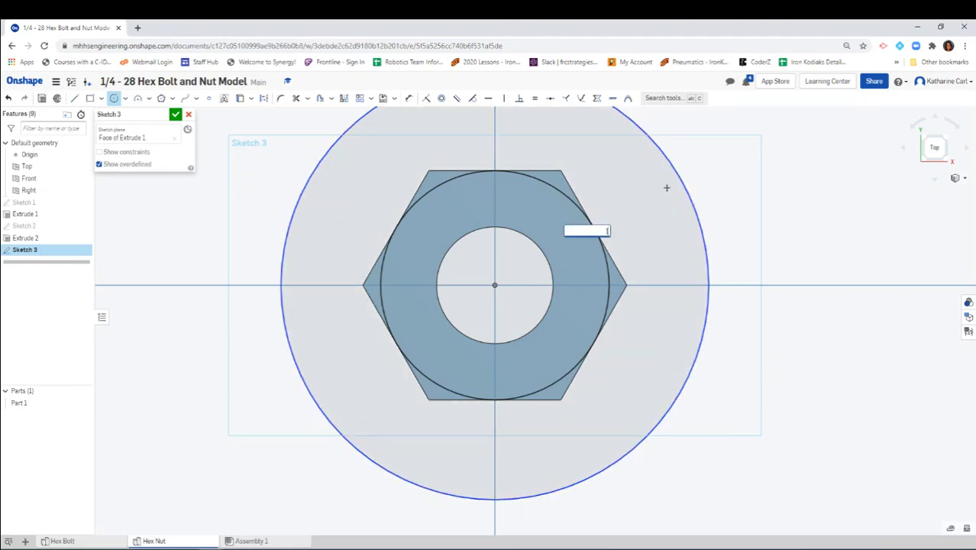
{"action": "key", "text": "Return"}
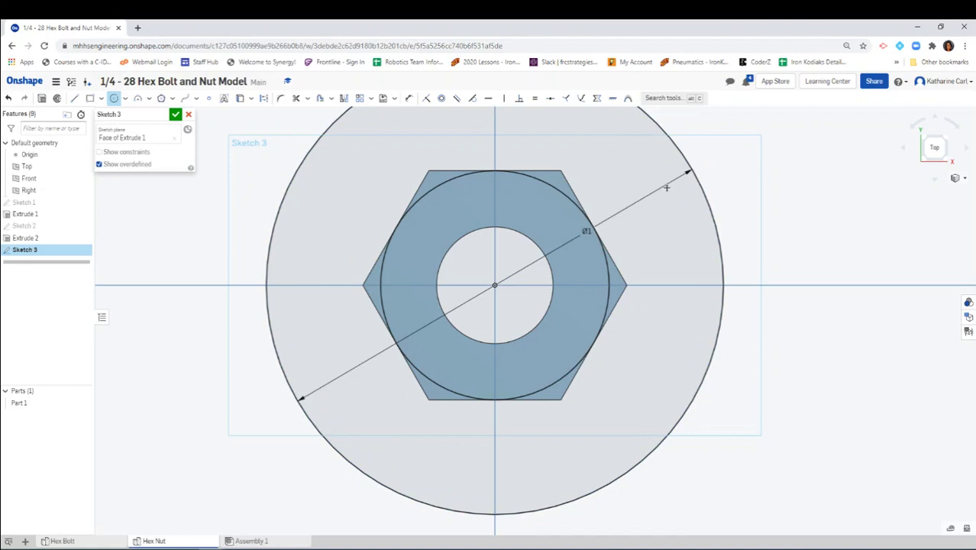
{"action": "left_click", "coordinate": [175, 115]}
Start a Remove extrude of the sketch's outer ring and the hexagon's corner regions outside the inscribed circle
{"action": "mouse_move", "coordinate": [816, 187]}
{"action": "right_mouse_down"}
{"action": "mouse_move", "coordinate": [833, 231]}
{"action": "mouse_move", "coordinate": [812, 180]}
{"action": "right_mouse_up"}
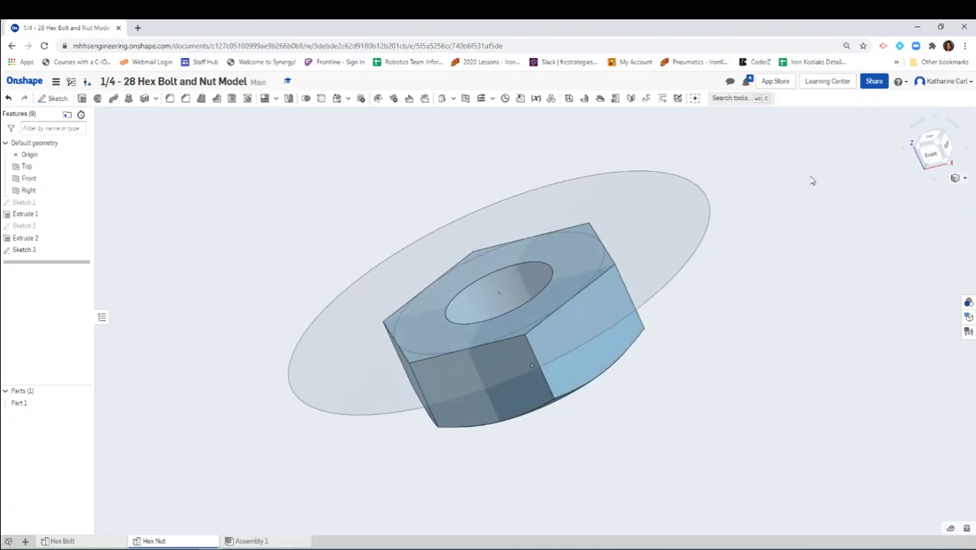
{"action": "left_click", "coordinate": [83, 99]}
{"action": "left_click", "coordinate": [362, 363]}
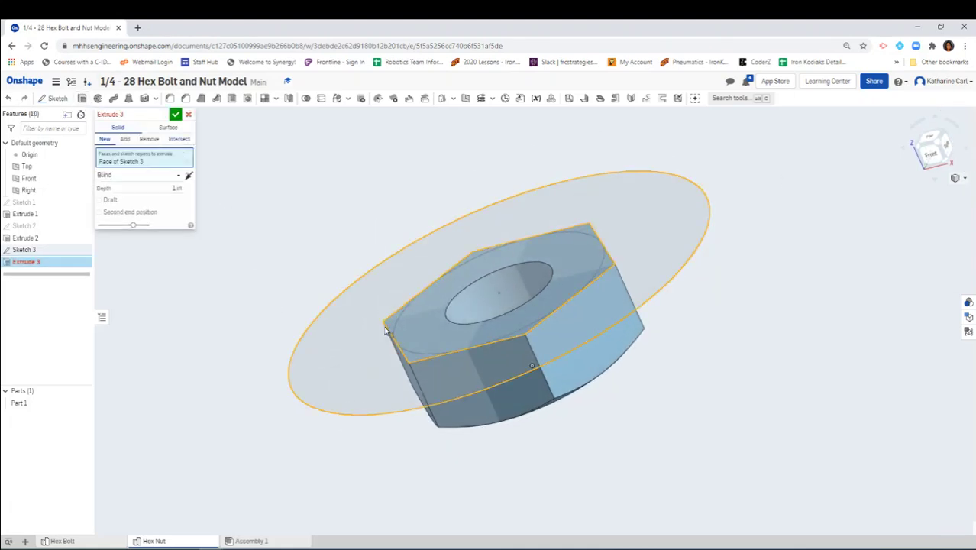
{"action": "left_click", "coordinate": [434, 284]}
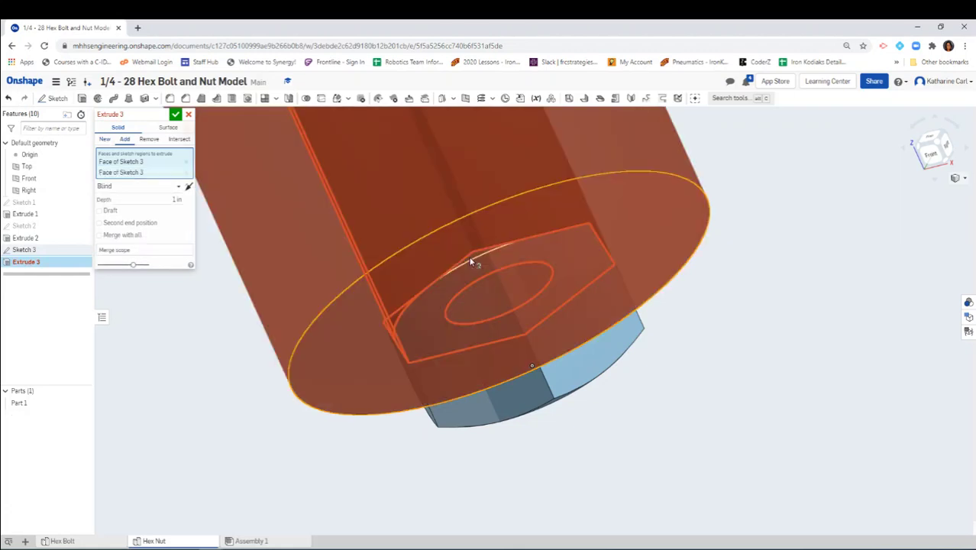
{"action": "left_click", "coordinate": [149, 139]}
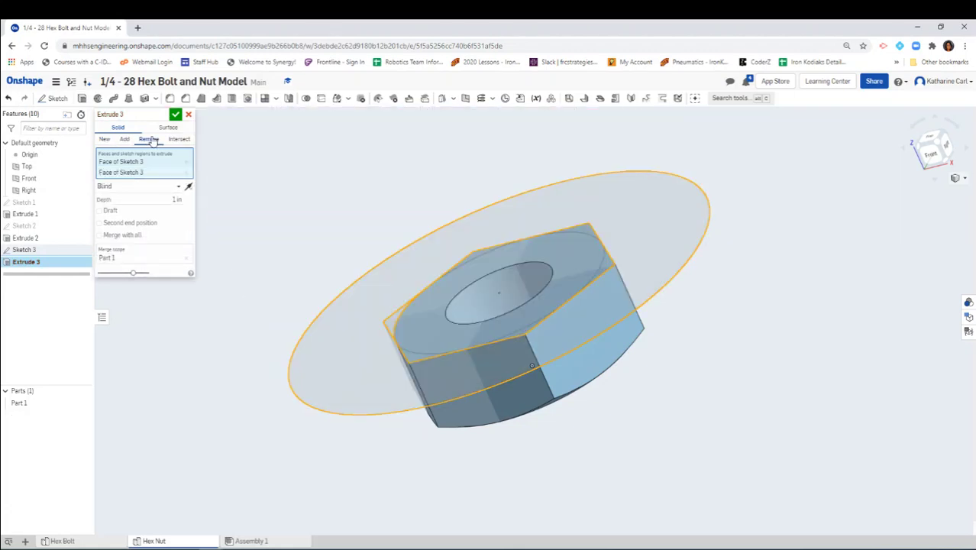
{"action": "left_click", "coordinate": [473, 257]}
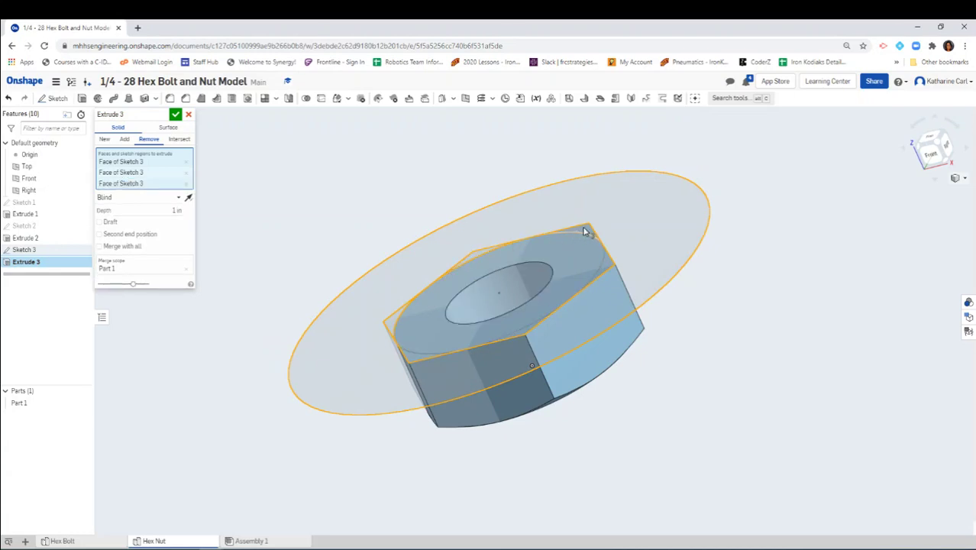
{"action": "left_click", "coordinate": [623, 268]}
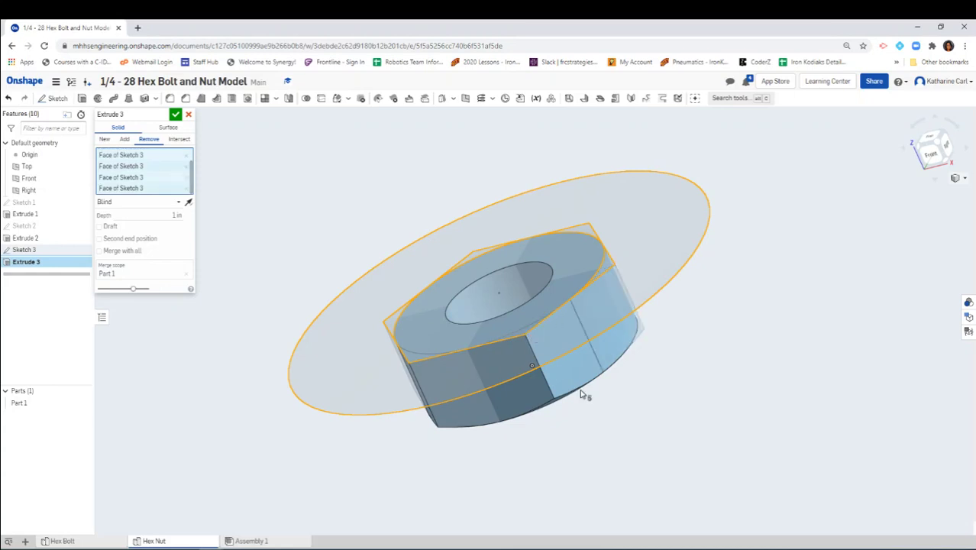
{"action": "right_click_drag", "start_coordinate": [602, 408], "coordinate": [573, 382]}
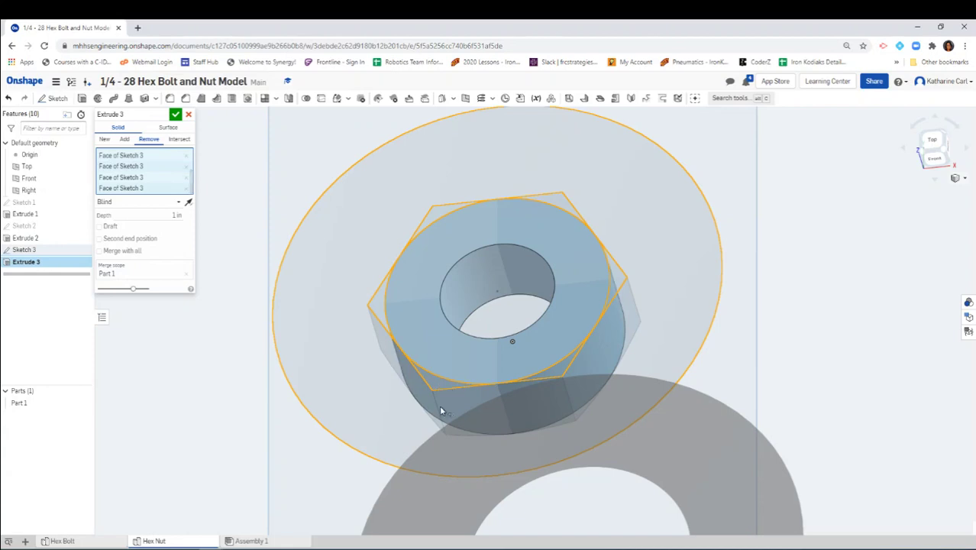
{"action": "right_click_drag", "start_coordinate": [573, 474], "coordinate": [558, 461]}
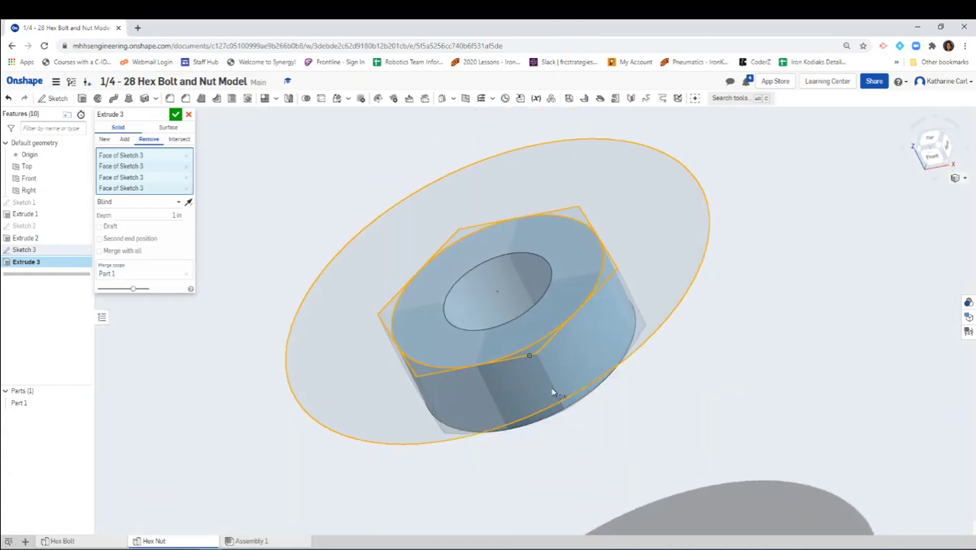
Add a draft to the Remove extrude, flip its direction, set the angle to 60 deg and accept the cut
{"action": "left_click", "coordinate": [108, 228]}
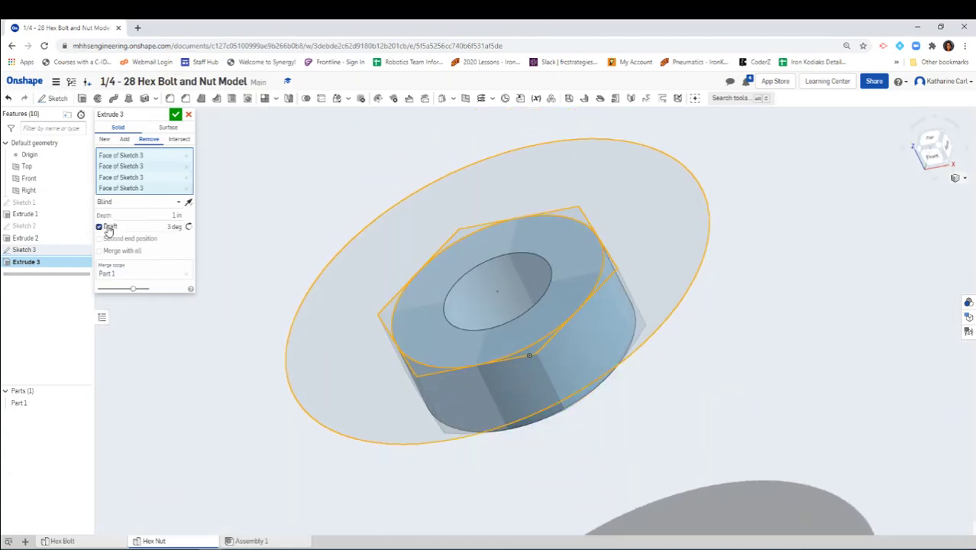
{"action": "left_click", "coordinate": [188, 227]}
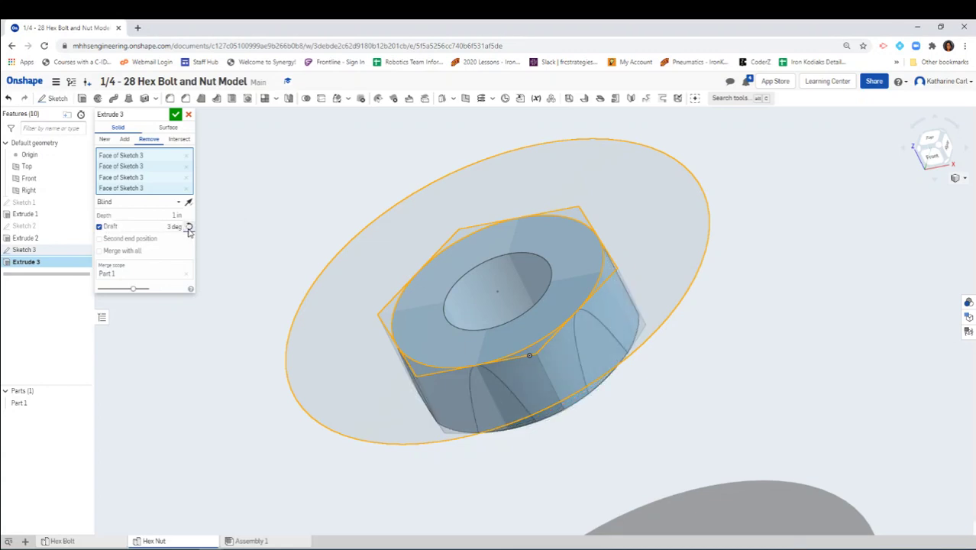
{"action": "left_click", "coordinate": [173, 227]}
{"action": "type", "text": "60"}
{"action": "key", "text": "Return"}
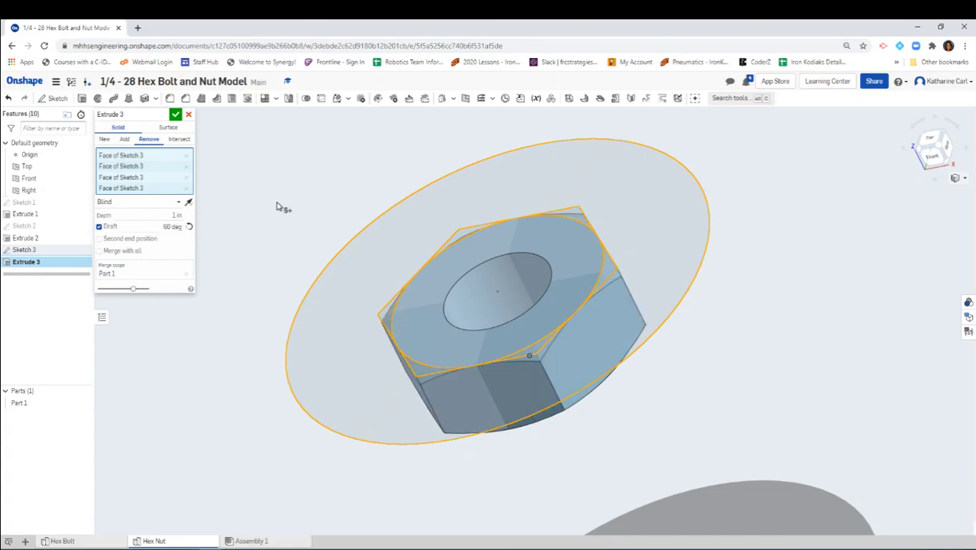
{"action": "left_click", "coordinate": [174, 115]}
Start a Helix on the cylindrical face of the nut's centre hole, working in isometric view
{"action": "right_click_drag", "start_coordinate": [773, 365], "coordinate": [668, 335]}
{"action": "left_click", "coordinate": [955, 178]}
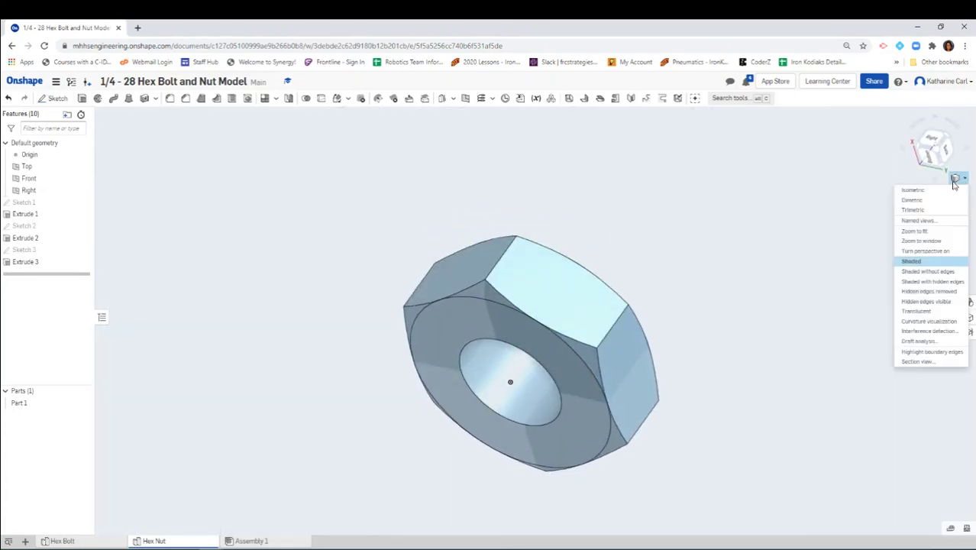
{"action": "left_click", "coordinate": [913, 189]}
{"action": "scroll", "coordinate": [535, 322], "scroll_direction": "up", "scroll_amount": 4}
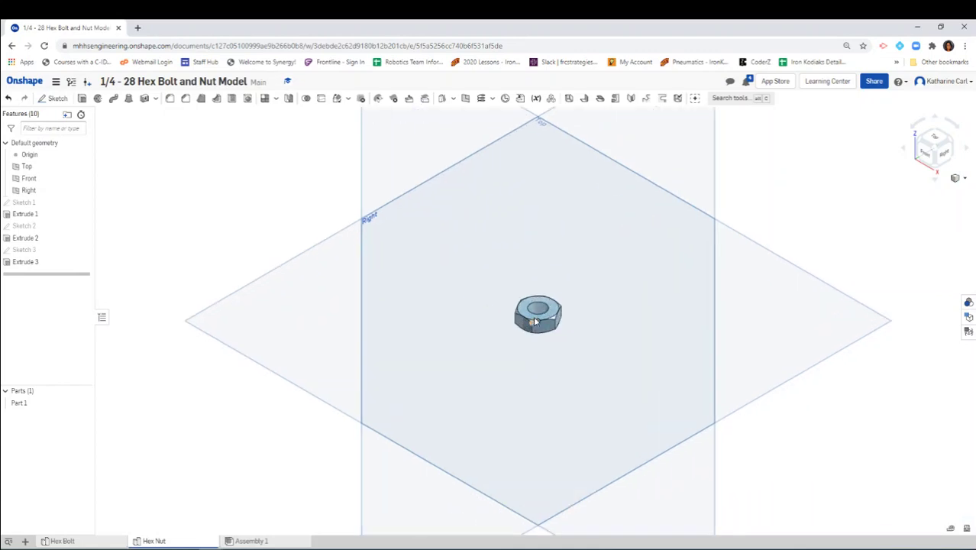
{"action": "scroll", "coordinate": [535, 321], "scroll_direction": "up", "scroll_amount": 4}
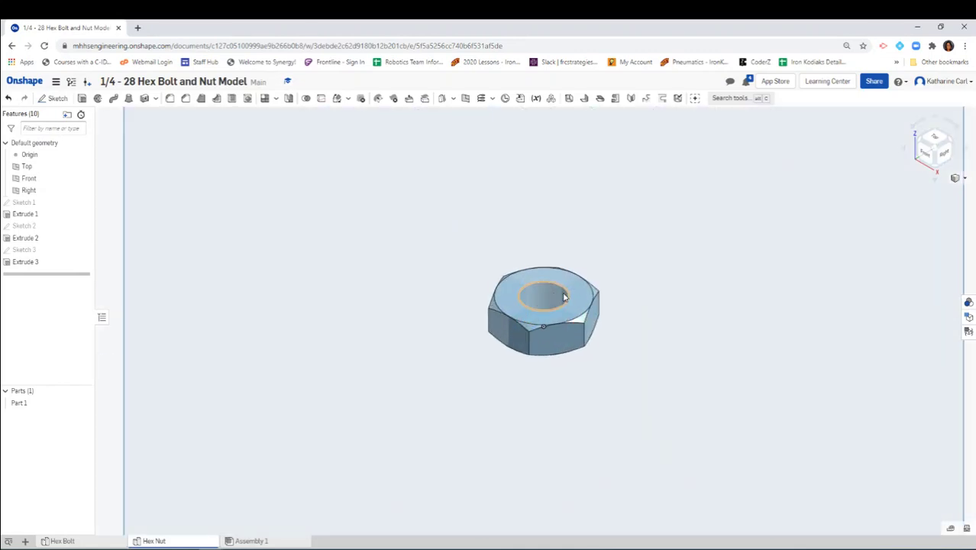
{"action": "scroll", "coordinate": [556, 296], "scroll_direction": "up", "scroll_amount": 5}
{"action": "scroll", "coordinate": [562, 297], "scroll_direction": "up", "scroll_amount": 3}
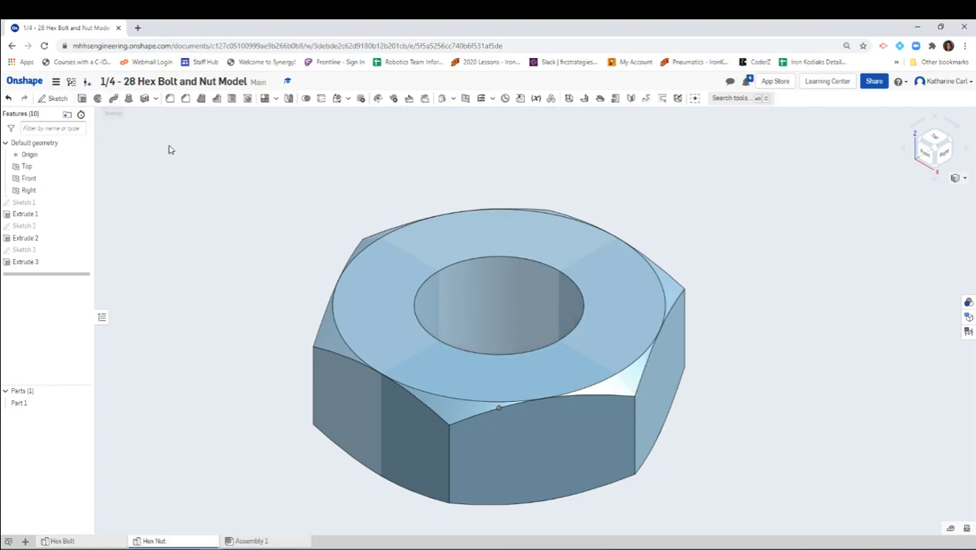
{"action": "left_click", "coordinate": [481, 100]}
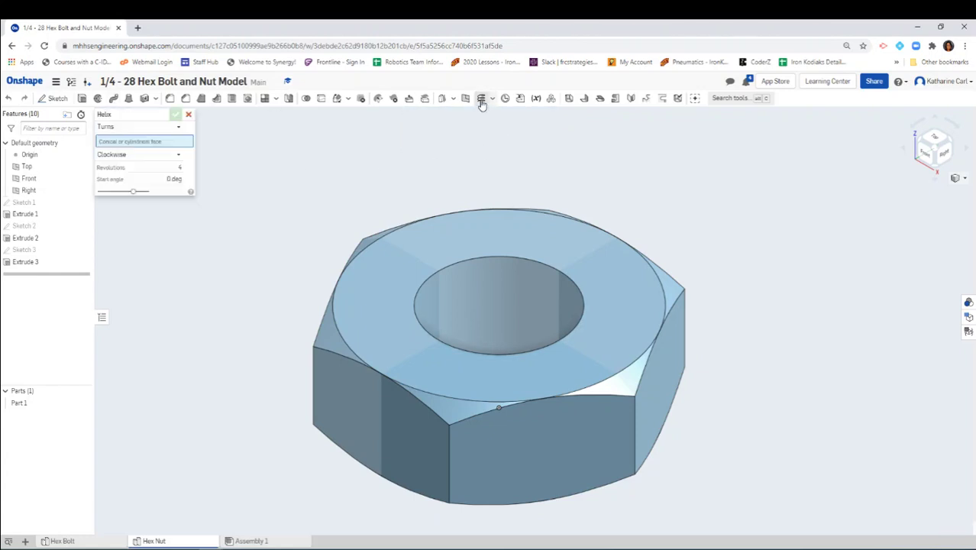
{"action": "left_click", "coordinate": [516, 294]}
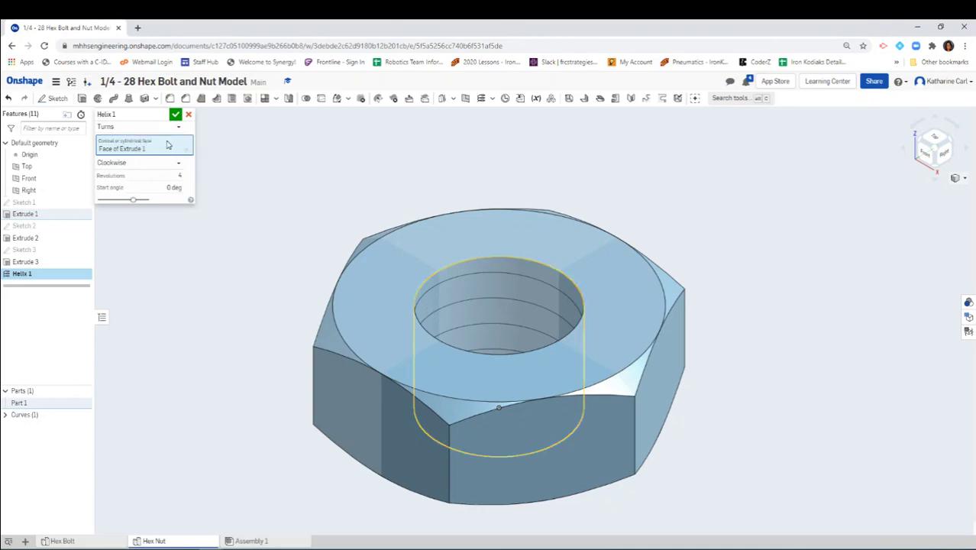
Define the helix by Pitch, set the helical pitch to 0.036 in and accept it
{"action": "left_click", "coordinate": [131, 128]}
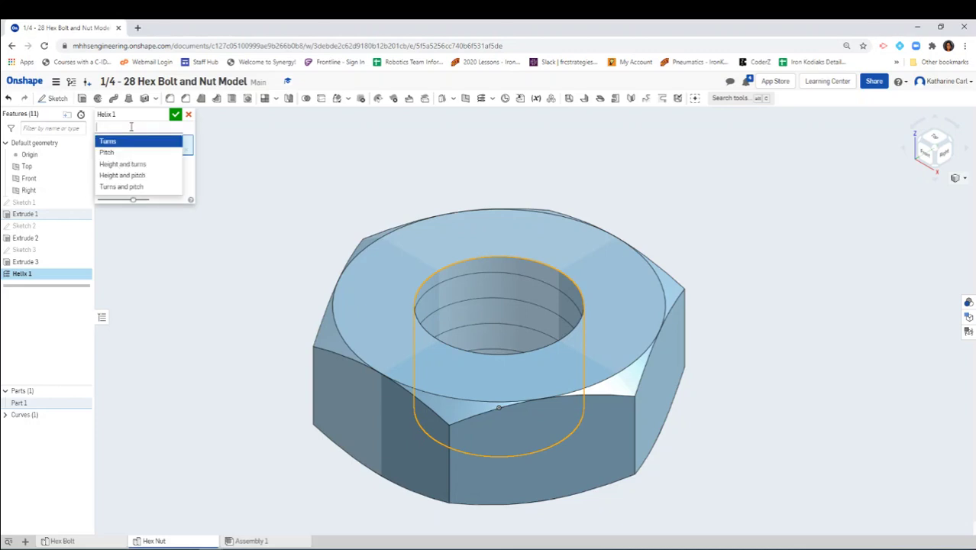
{"action": "left_click", "coordinate": [107, 150]}
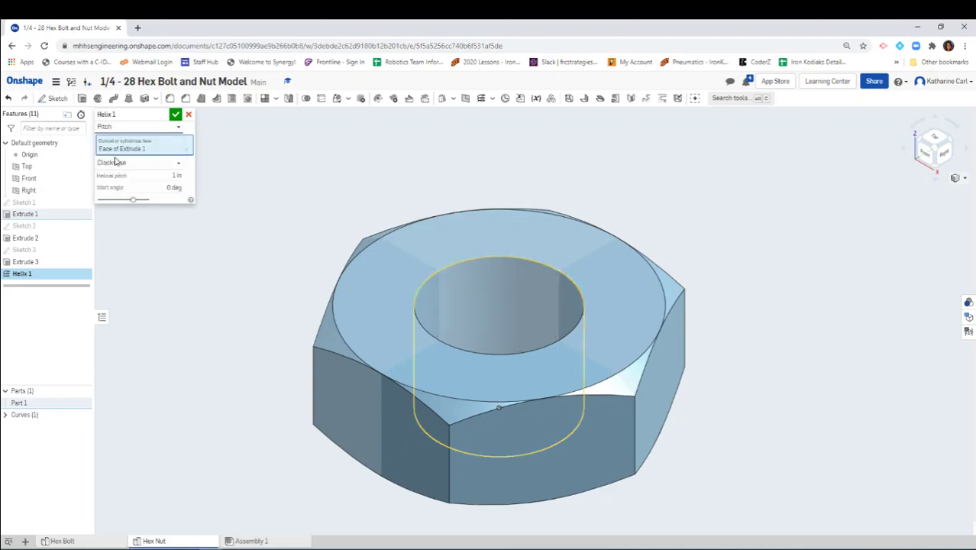
{"action": "left_click", "coordinate": [177, 175]}
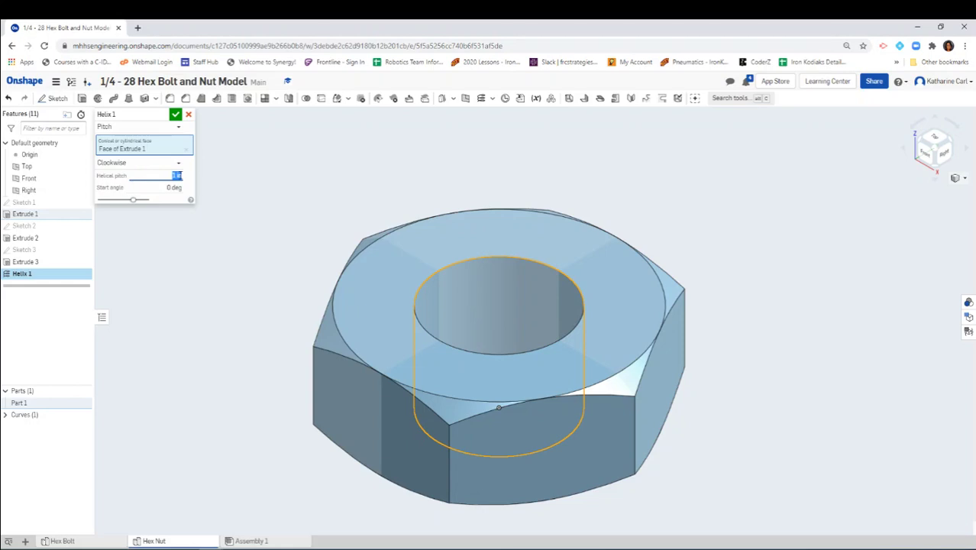
{"action": "key", "text": "BackSpace"}
{"action": "key", "text": "Return"}
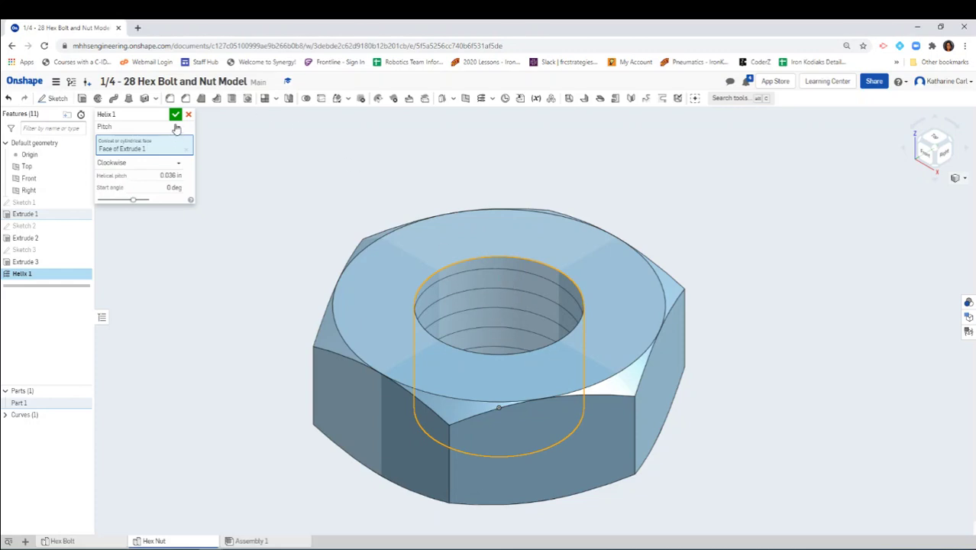
{"action": "left_click", "coordinate": [176, 115]}
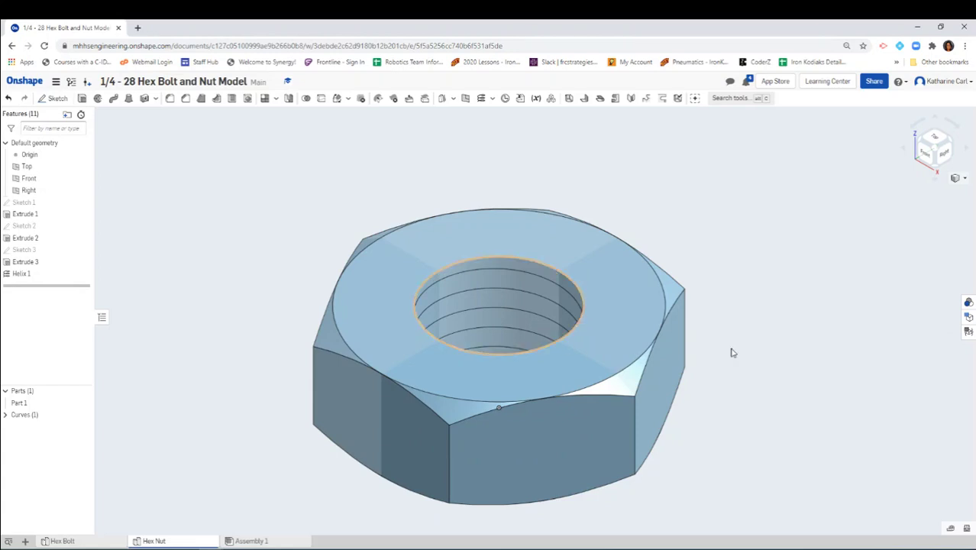
Locate and select the helix's end point on the rim of the nut's centre hole
{"action": "right_click_drag", "start_coordinate": [808, 460], "coordinate": [882, 467]}
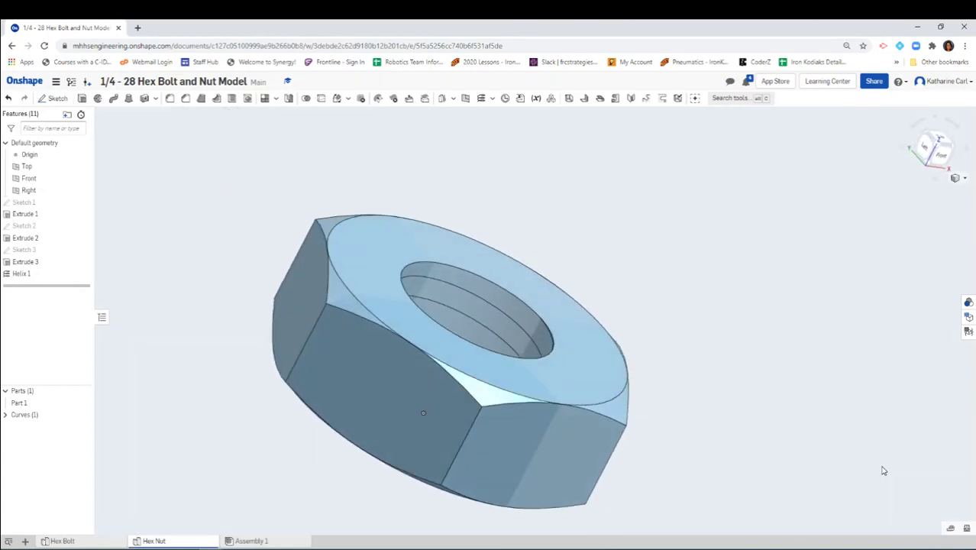
{"action": "left_click", "coordinate": [540, 319]}
{"action": "scroll", "coordinate": [697, 409], "scroll_direction": "up", "scroll_amount": 3}
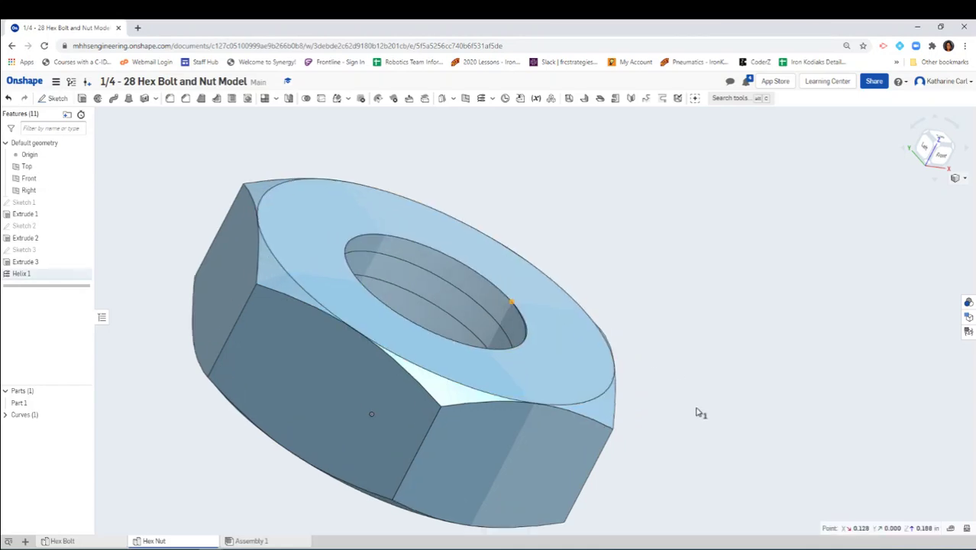
{"action": "scroll", "coordinate": [725, 427], "scroll_direction": "down", "scroll_amount": 6}
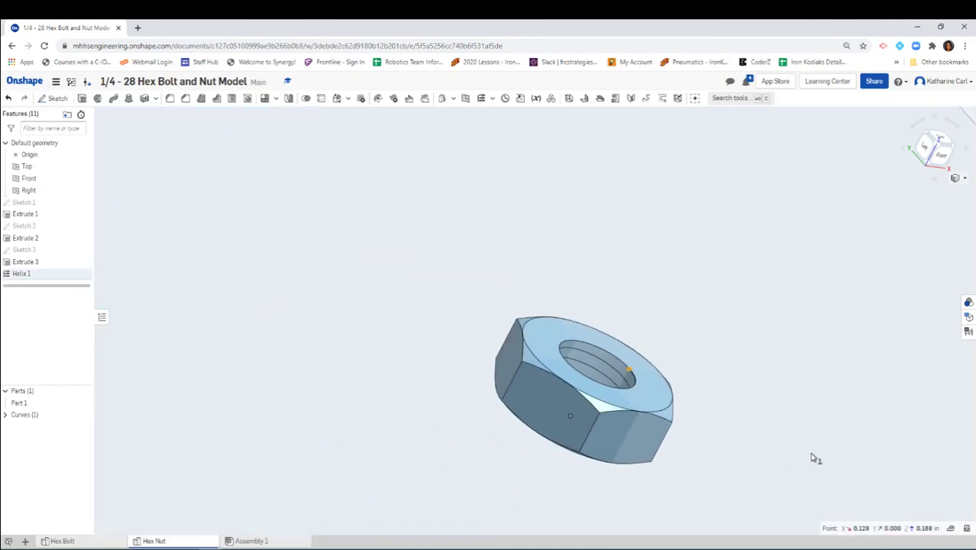
{"action": "middle_click_drag", "start_coordinate": [816, 458], "coordinate": [771, 401]}
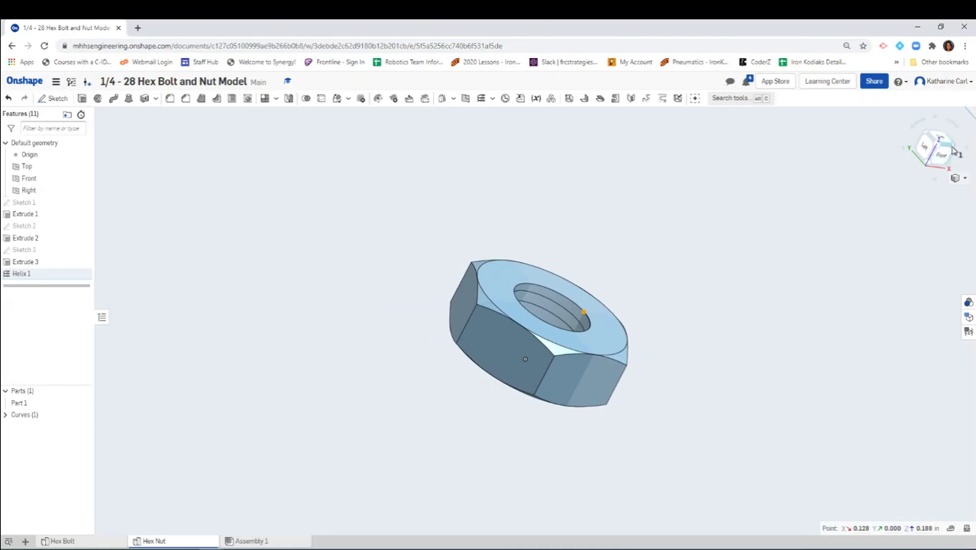
Start a new sketch on the Front plane and view it head-on, framing the nut
{"action": "left_click", "coordinate": [953, 151]}
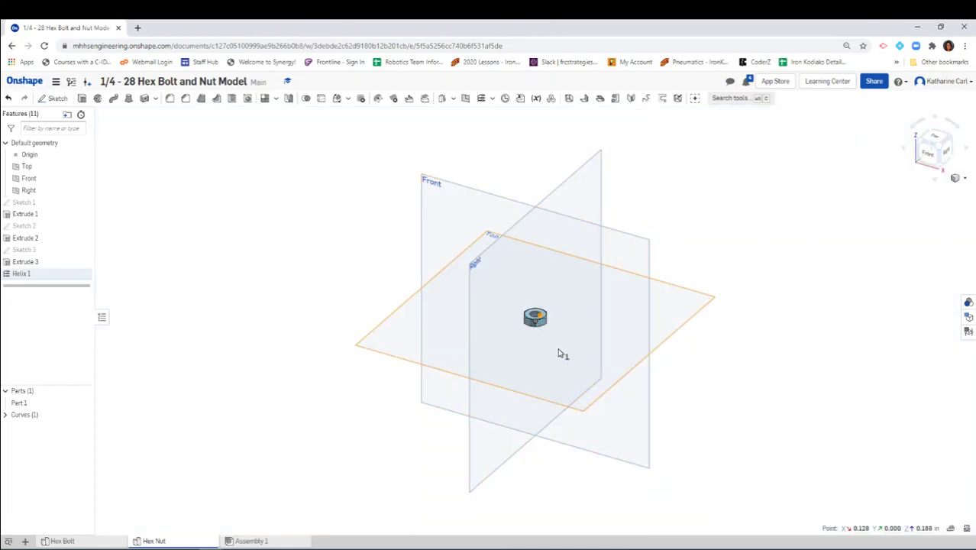
{"action": "scroll", "coordinate": [546, 342], "scroll_direction": "up", "scroll_amount": 5}
{"action": "scroll", "coordinate": [545, 338], "scroll_direction": "down", "scroll_amount": 5}
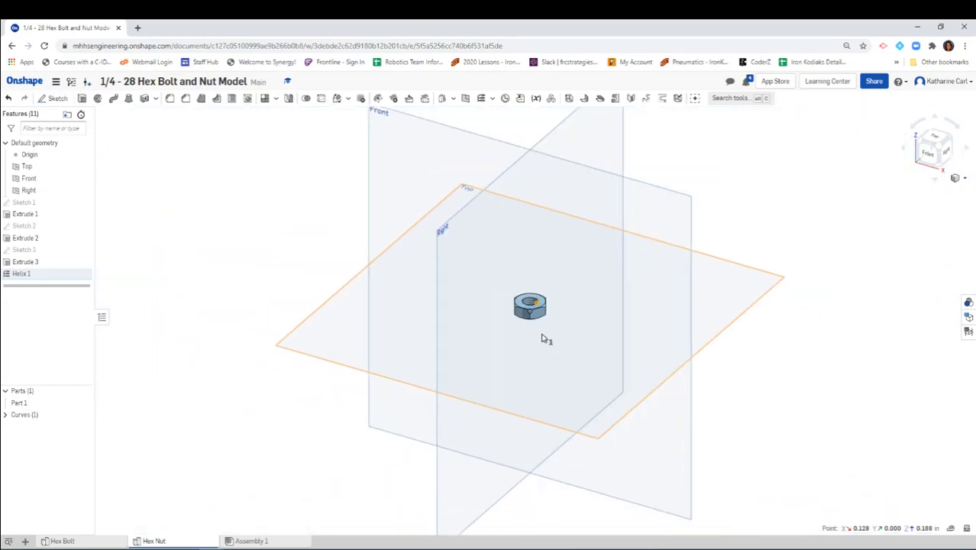
{"action": "left_click", "coordinate": [630, 238]}
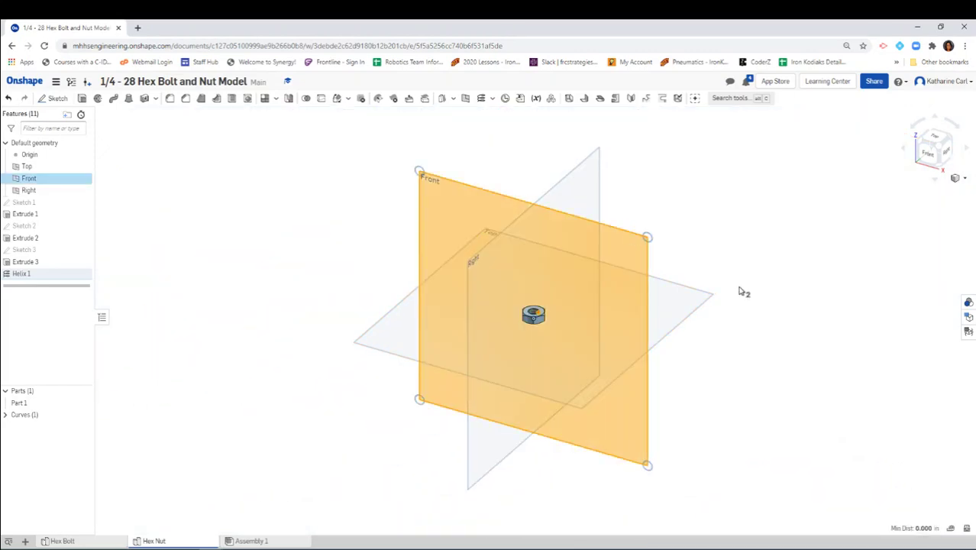
{"action": "mouse_move", "coordinate": [743, 290]}
{"action": "right_mouse_down"}
{"action": "mouse_move", "coordinate": [689, 294]}
{"action": "mouse_move", "coordinate": [742, 284]}
{"action": "right_mouse_up"}
{"action": "left_click", "coordinate": [752, 278]}
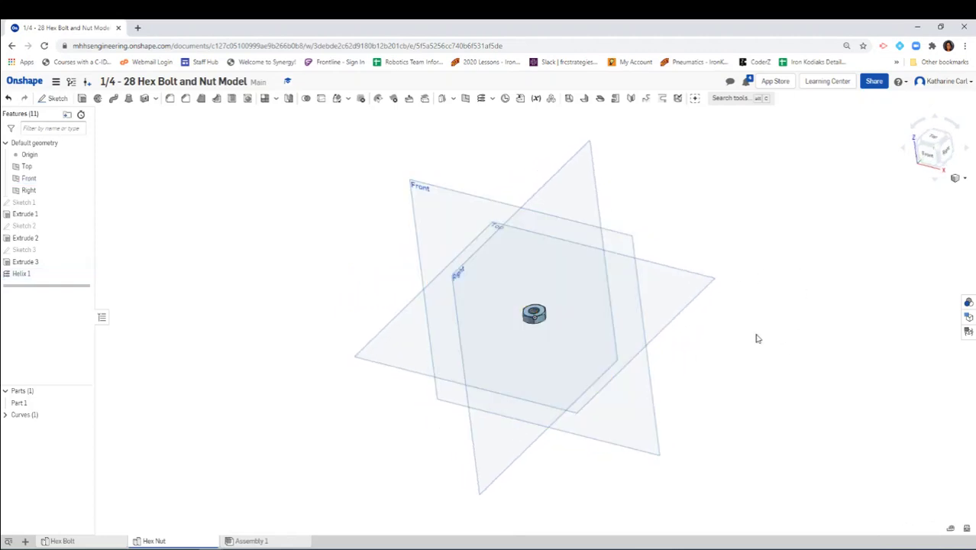
{"action": "left_click", "coordinate": [58, 98]}
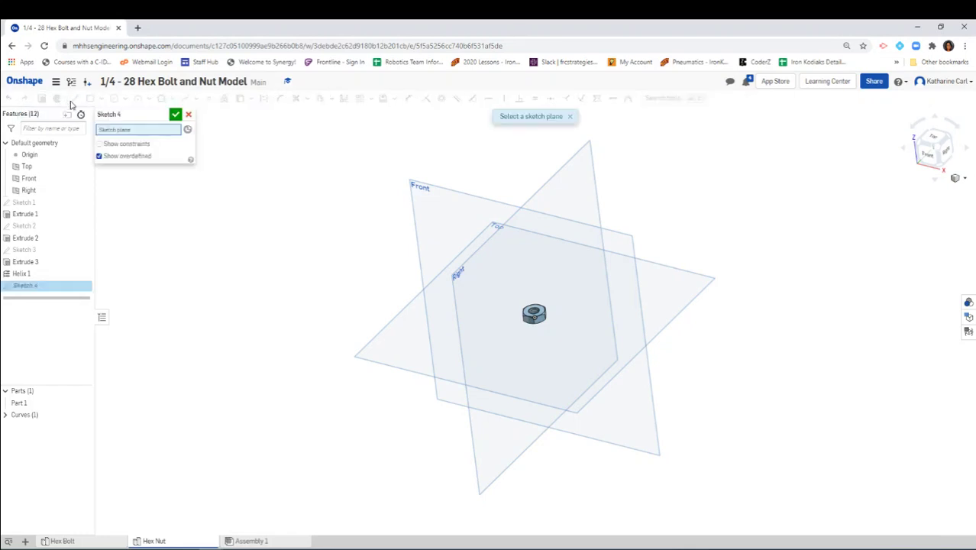
{"action": "left_click", "coordinate": [431, 193]}
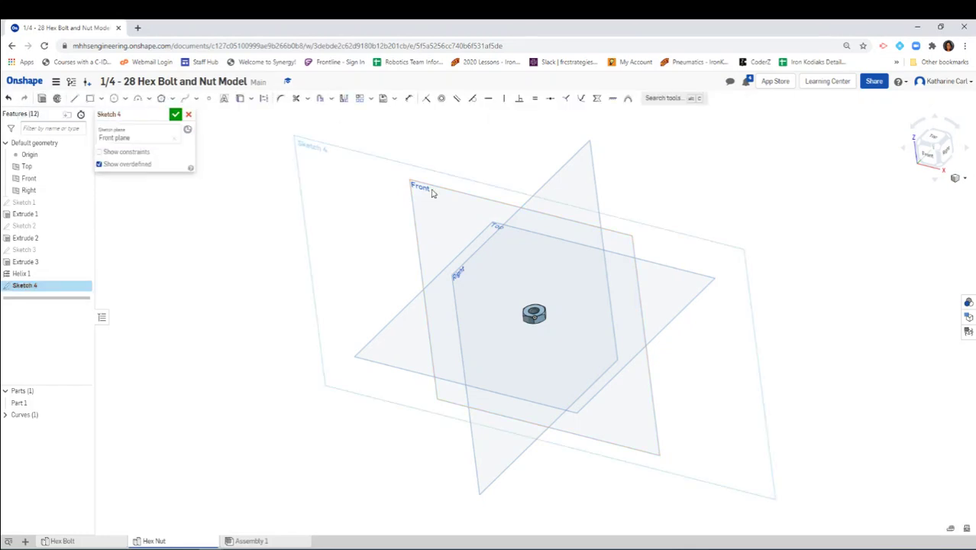
{"action": "left_click", "coordinate": [928, 154]}
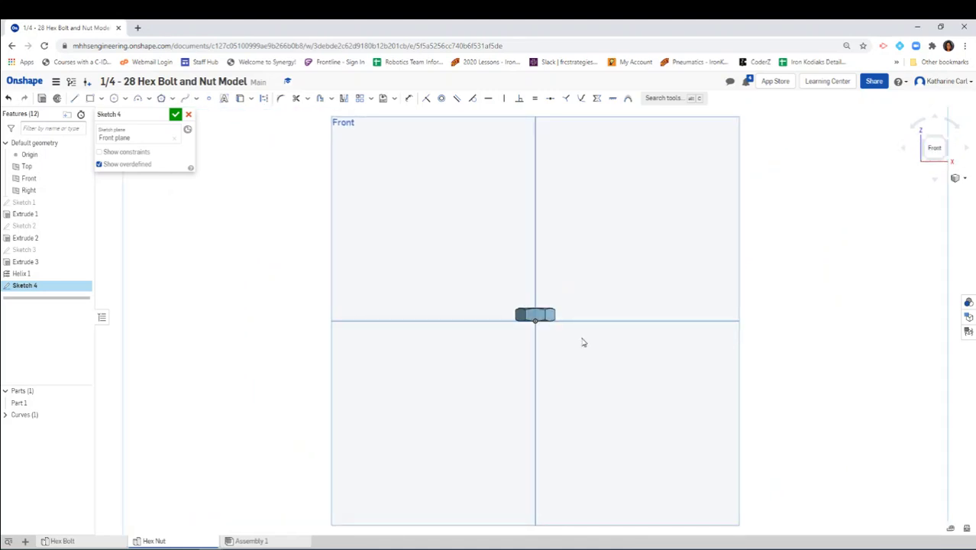
{"action": "scroll", "coordinate": [582, 340], "scroll_direction": "up", "scroll_amount": 5}
{"action": "scroll", "coordinate": [492, 306], "scroll_direction": "up", "scroll_amount": 2}
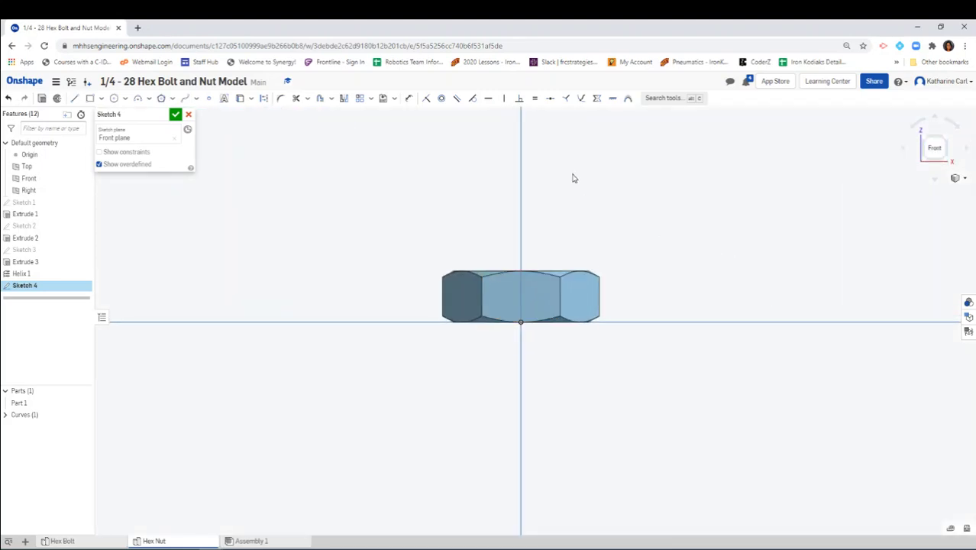
Sketch a closed triangle above and beside the nut, with a vertical side about 0.086 in long and its tip pointing away from the nut
{"action": "left_click", "coordinate": [75, 99]}
{"action": "left_click", "coordinate": [631, 216]}
{"action": "left_click", "coordinate": [630, 237]}
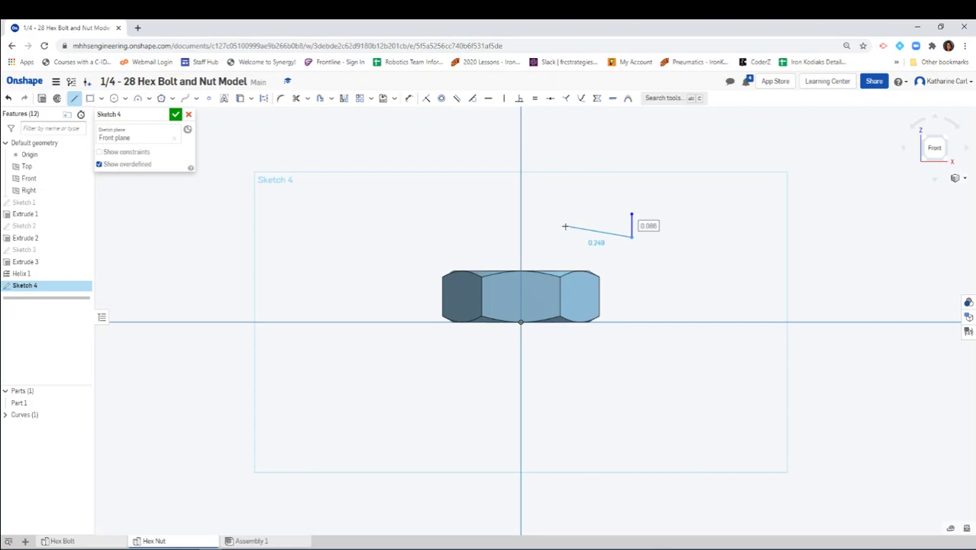
{"action": "mouse_move", "coordinate": [572, 231]}
{"action": "right_mouse_down"}
{"action": "mouse_move", "coordinate": [590, 269]}
{"action": "mouse_move", "coordinate": [582, 240]}
{"action": "right_mouse_up"}
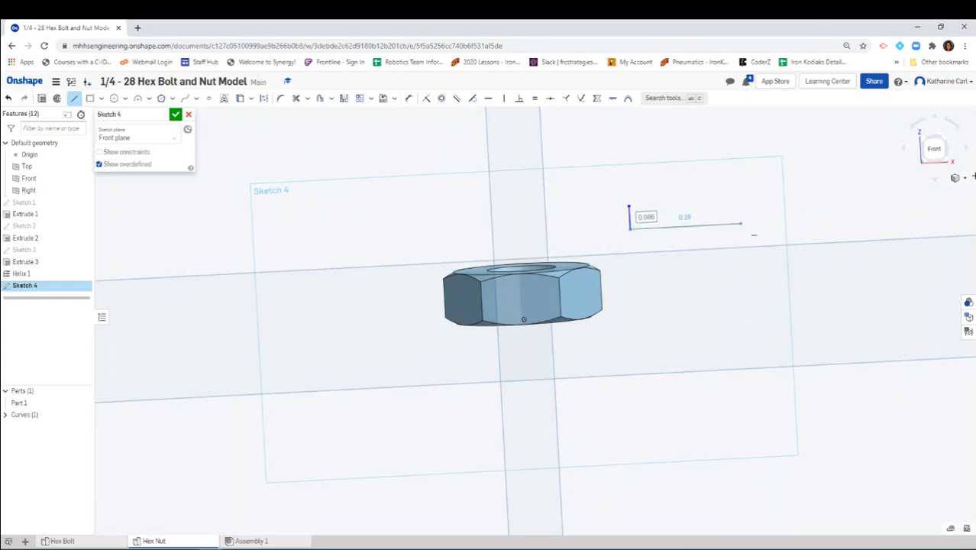
{"action": "left_click", "coordinate": [933, 148]}
{"action": "scroll", "coordinate": [588, 290], "scroll_direction": "up", "scroll_amount": 6}
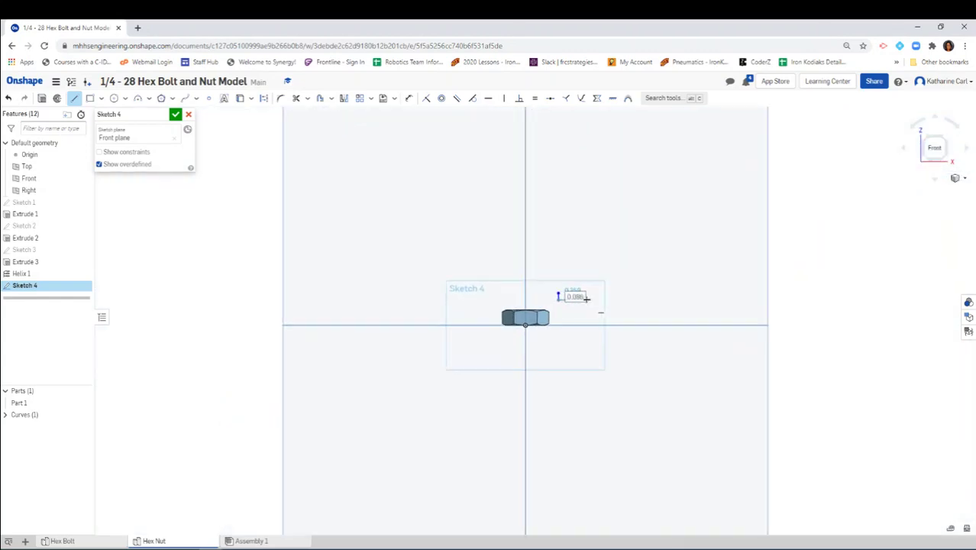
{"action": "scroll", "coordinate": [511, 303], "scroll_direction": "up", "scroll_amount": 2}
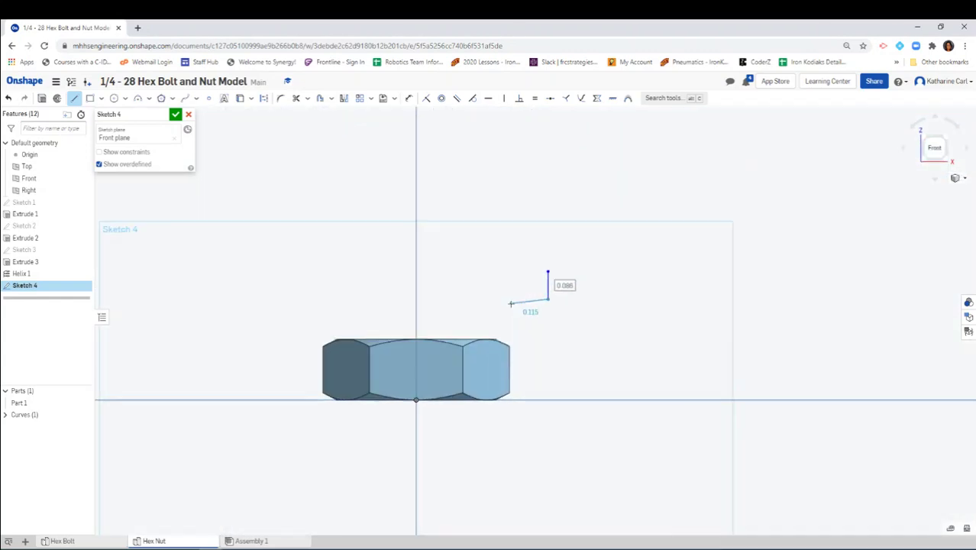
{"action": "left_click", "coordinate": [584, 289]}
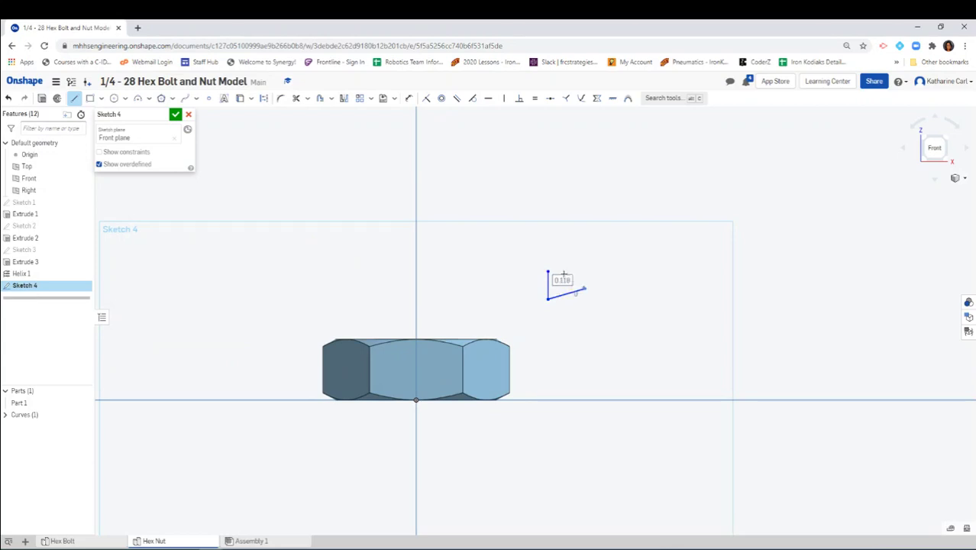
{"action": "left_click", "coordinate": [548, 272]}
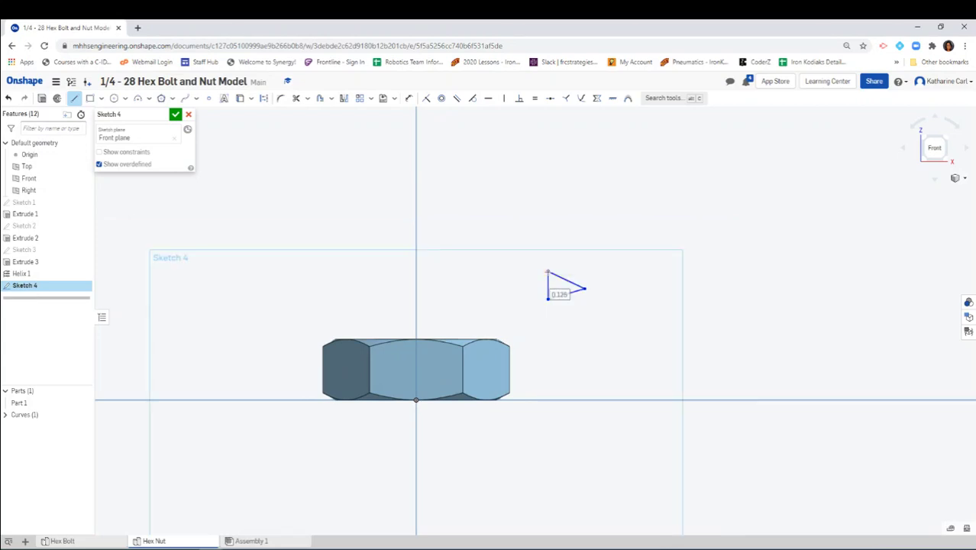
Make the triangle equilateral by applying Equal constraints to its three sides
{"action": "left_click", "coordinate": [535, 102]}
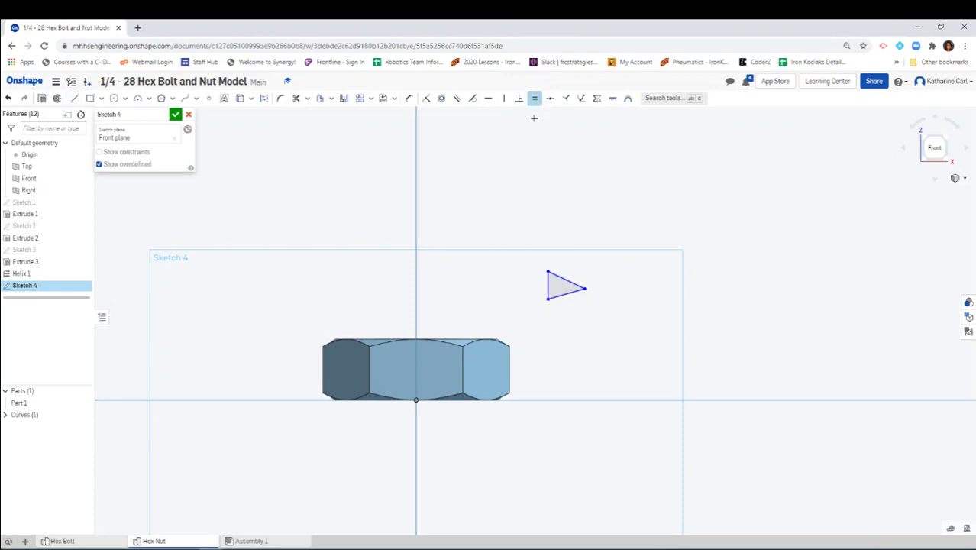
{"action": "left_click", "coordinate": [548, 285]}
{"action": "left_click", "coordinate": [556, 278]}
{"action": "left_click", "coordinate": [557, 274]}
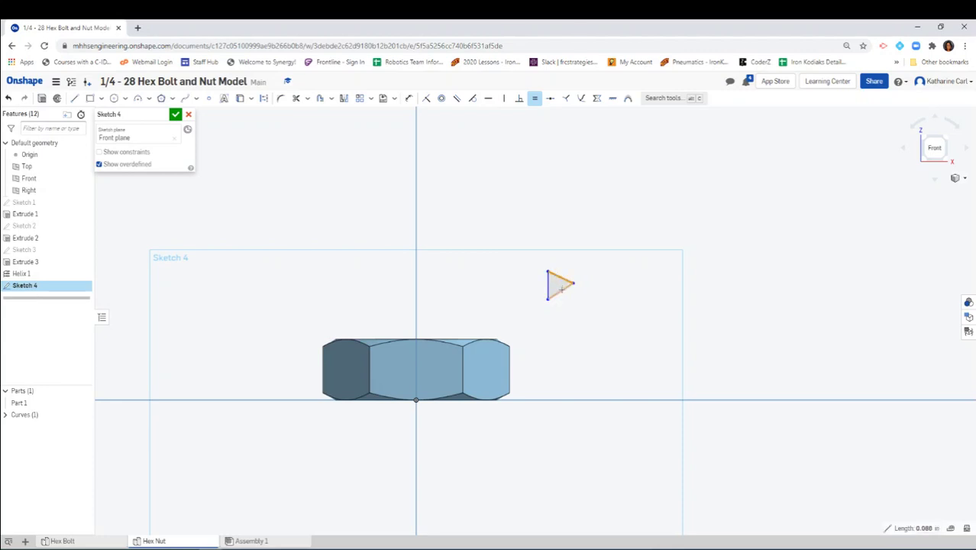
{"action": "left_click", "coordinate": [561, 290]}
Dimension the triangle's vertical side to 0.035 in
{"action": "left_click", "coordinate": [409, 98]}
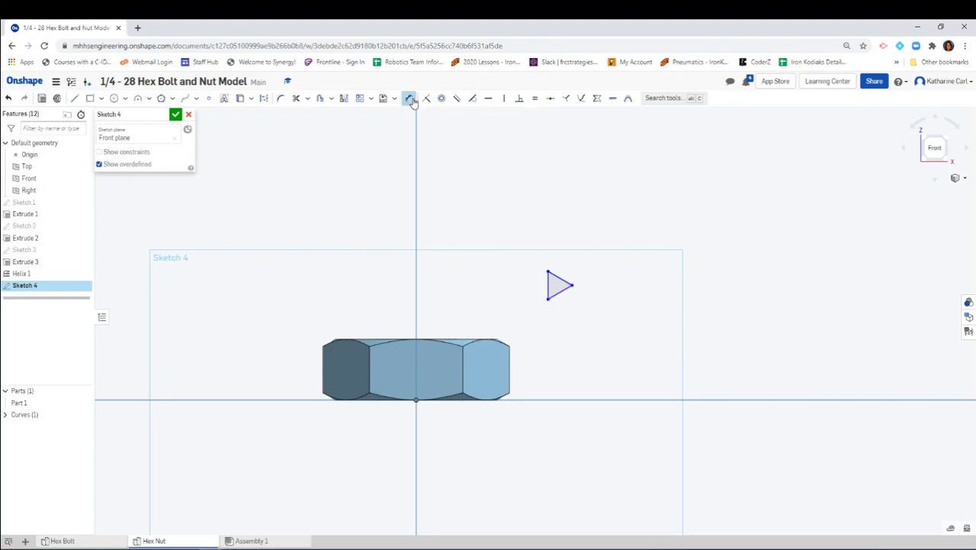
{"action": "left_click", "coordinate": [547, 284]}
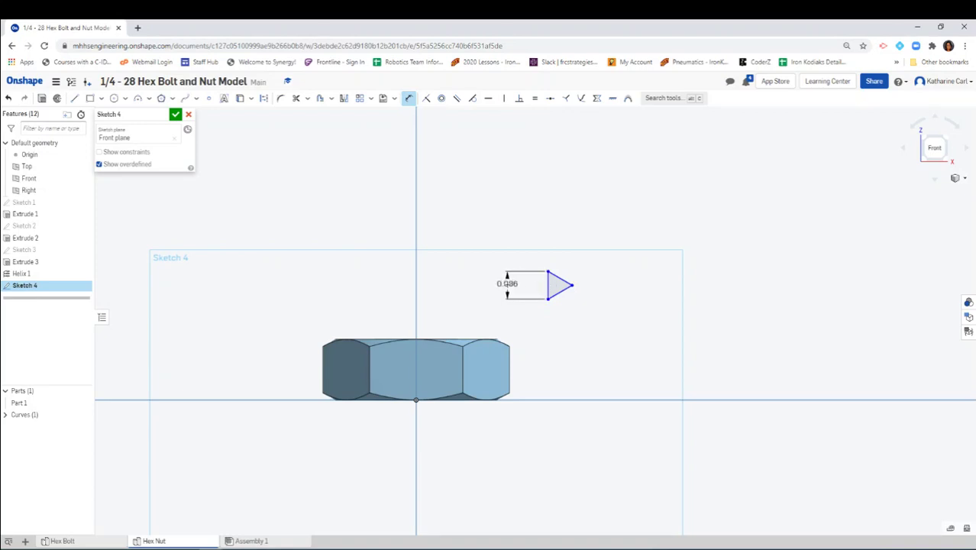
{"action": "left_click", "coordinate": [509, 283]}
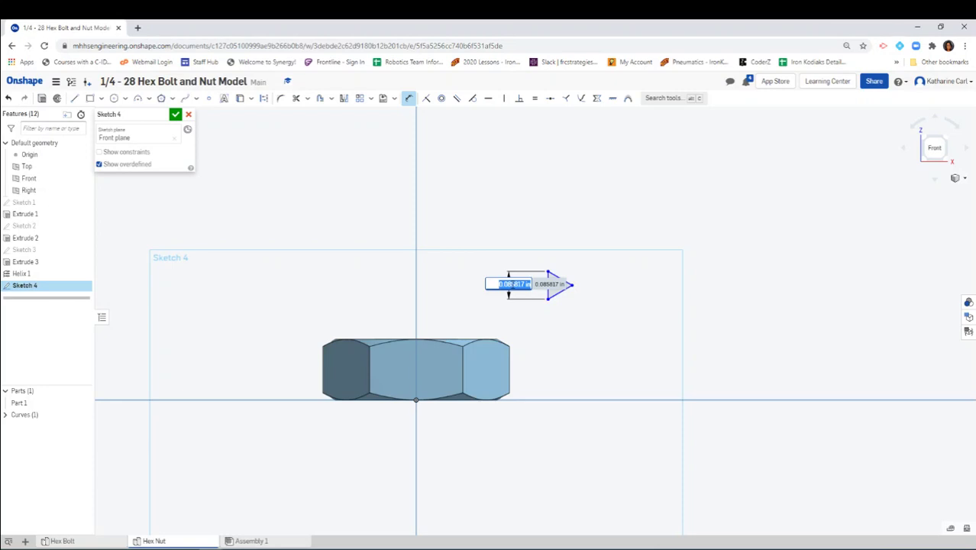
{"action": "key", "text": "BackSpace"}
{"action": "type", "text": ".035"}
{"action": "key", "text": "Return"}
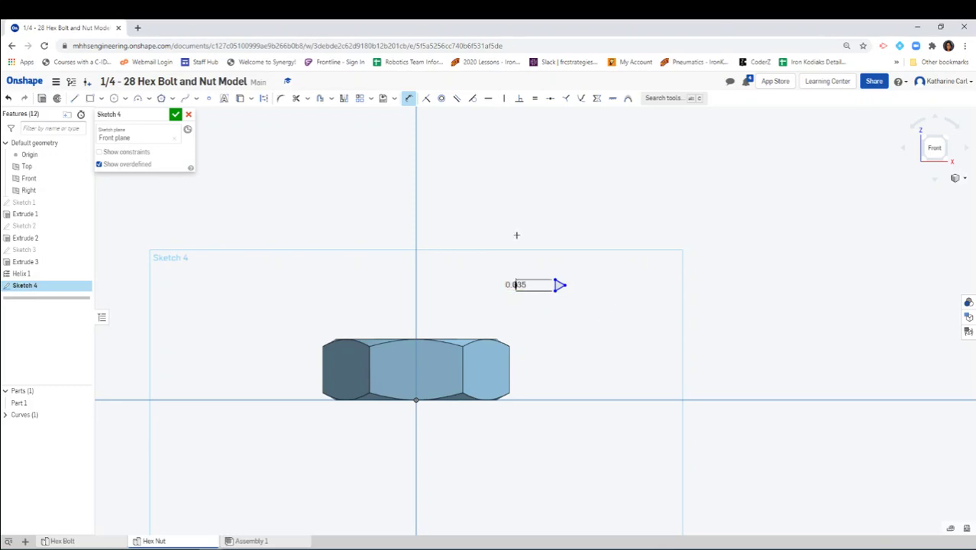
Apply a Pierce constraint between the triangle's lower inner corner and the helix, and accept the sketch
{"action": "scroll", "coordinate": [579, 325], "scroll_direction": "up", "scroll_amount": 3}
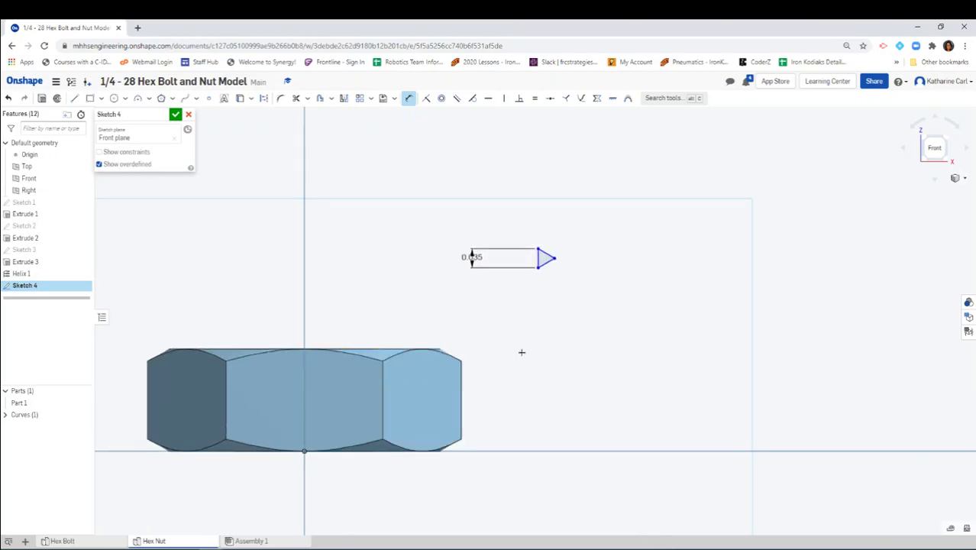
{"action": "right_click_drag", "start_coordinate": [535, 356], "coordinate": [535, 371]}
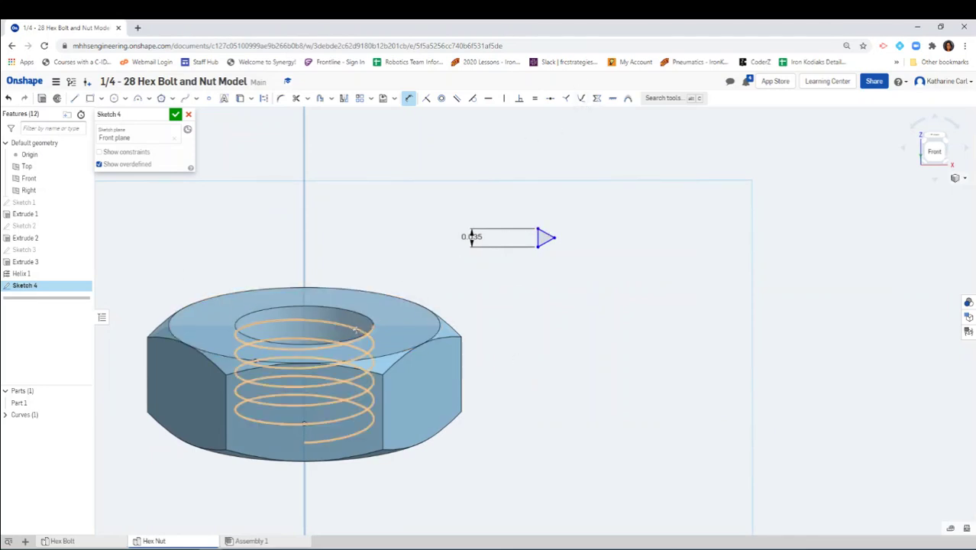
{"action": "left_click", "coordinate": [581, 99]}
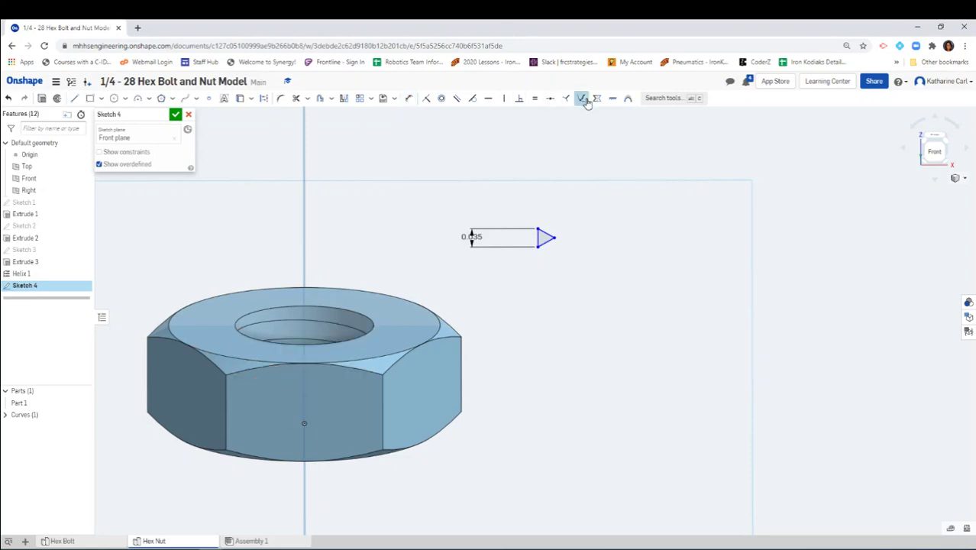
{"action": "left_click", "coordinate": [537, 247]}
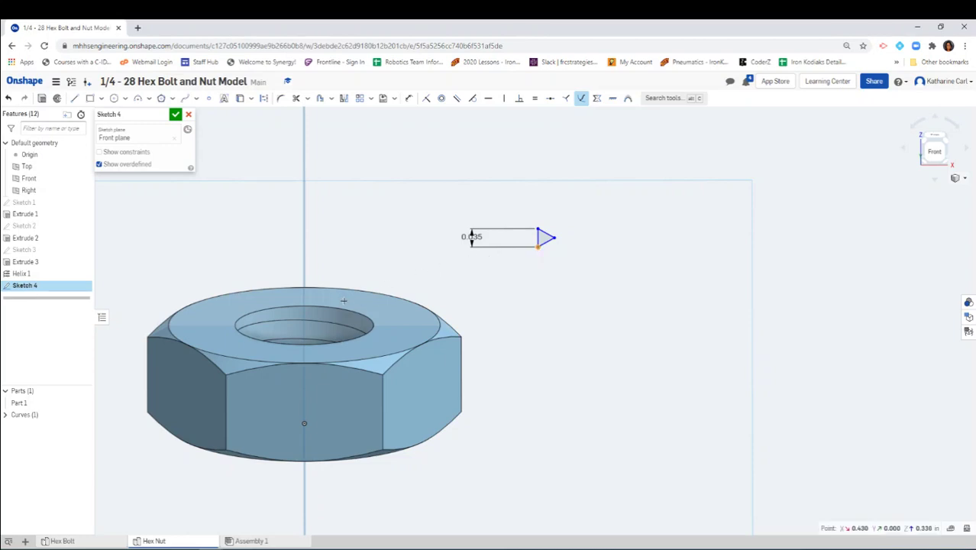
{"action": "left_click", "coordinate": [339, 323]}
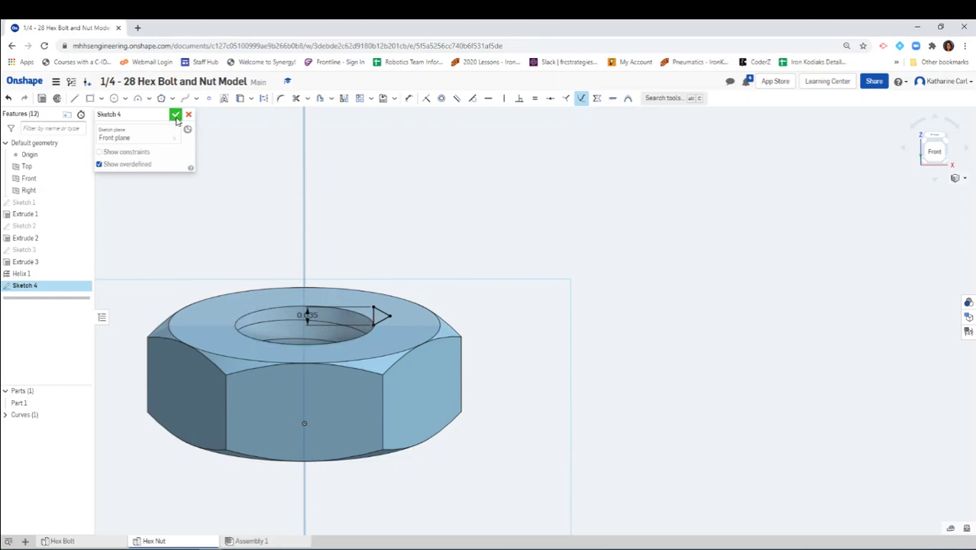
{"action": "left_click", "coordinate": [176, 115]}
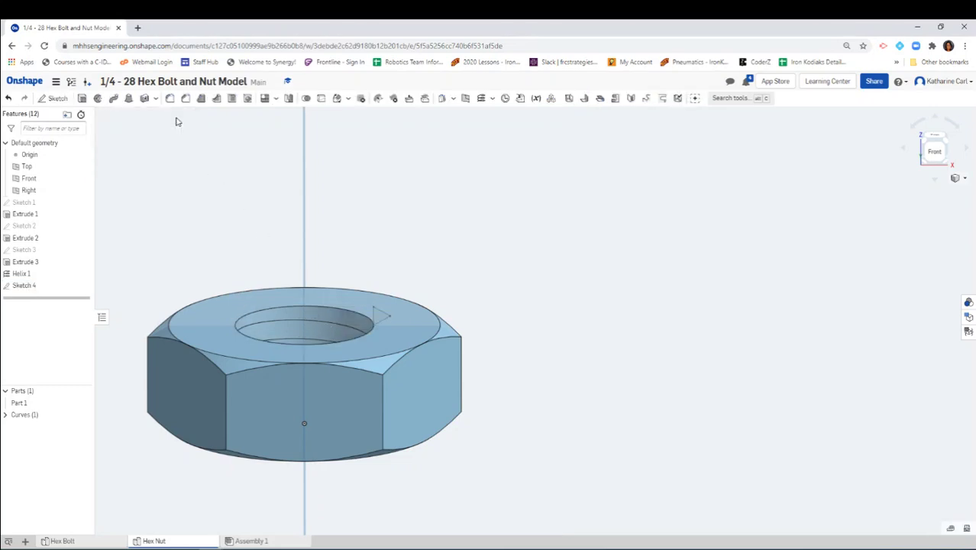
Cut the internal thread with a Remove sweep of the triangle profile along the helix, and accept it
{"action": "left_click", "coordinate": [113, 102]}
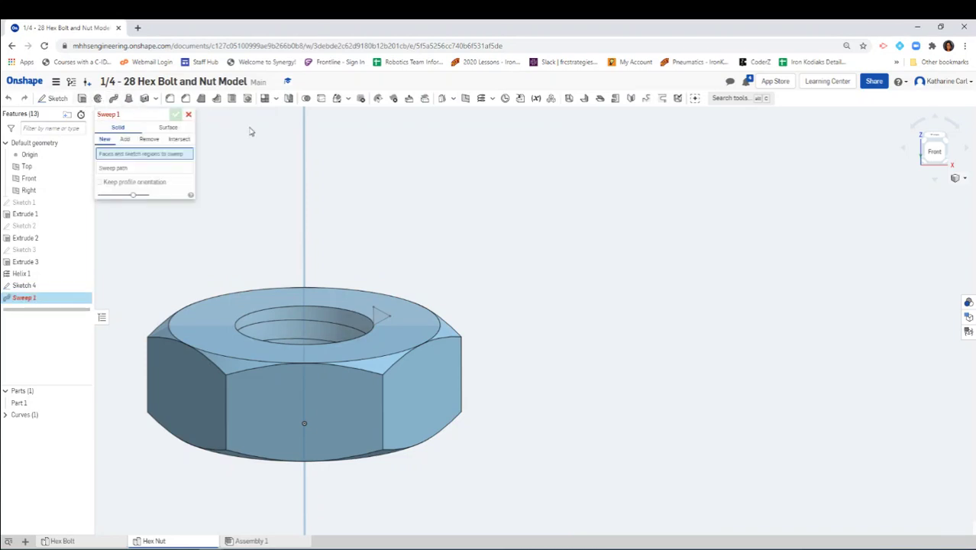
{"action": "left_click", "coordinate": [379, 318]}
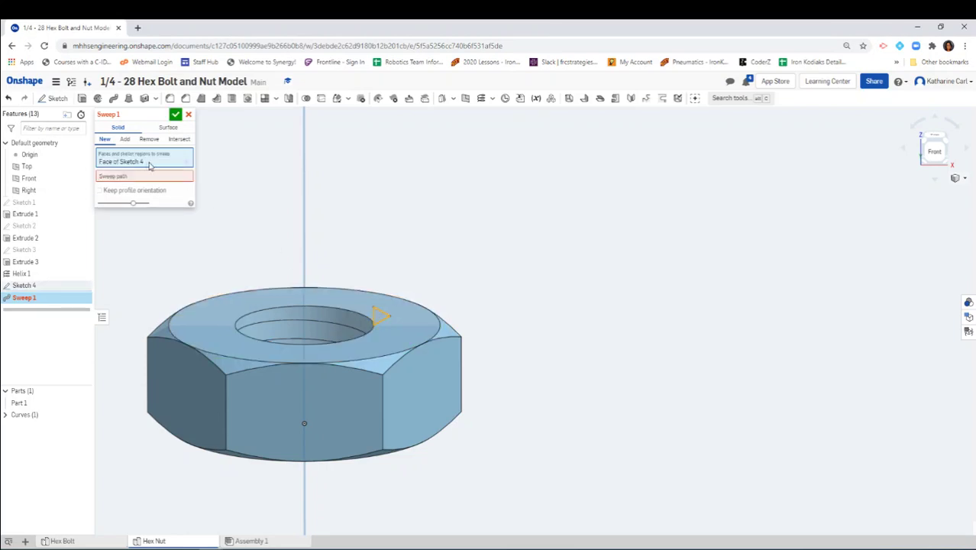
{"action": "left_click", "coordinate": [124, 178]}
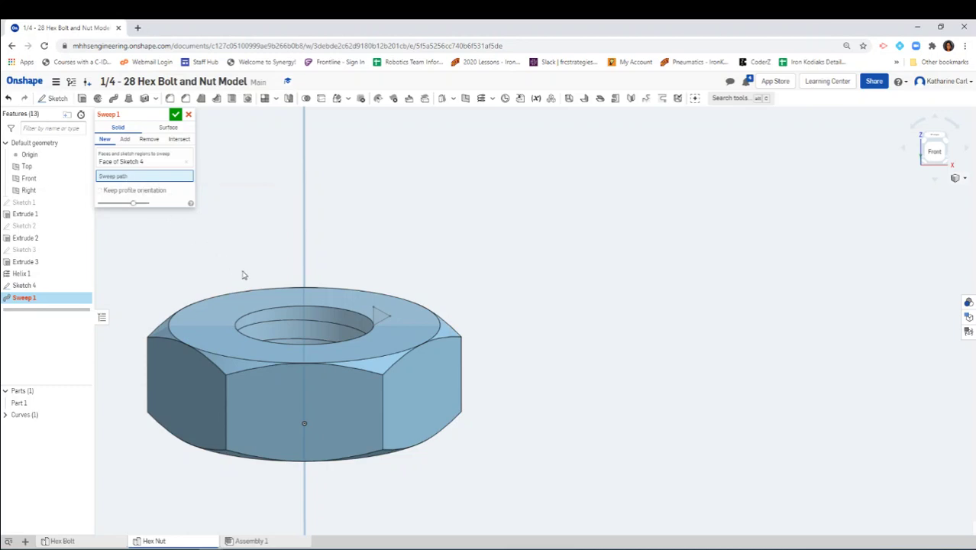
{"action": "left_click", "coordinate": [298, 324]}
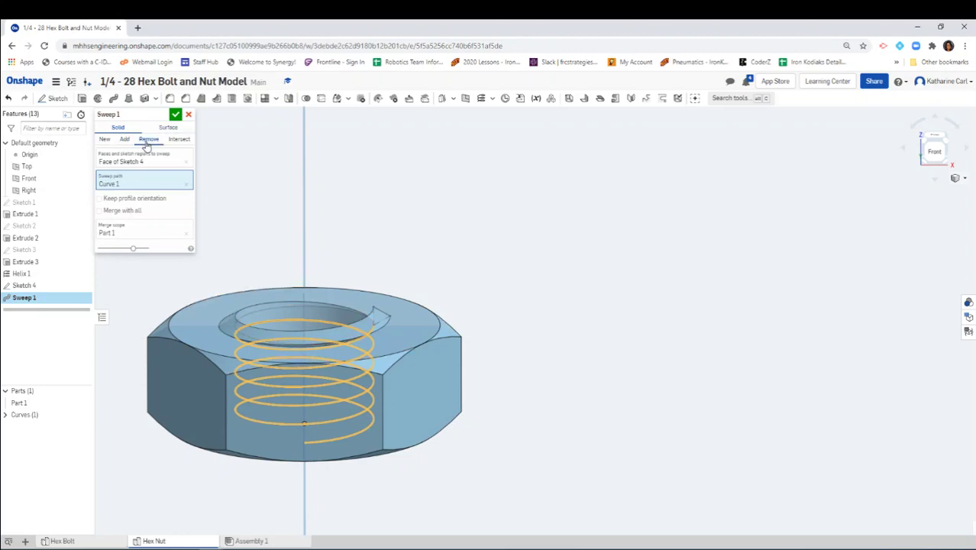
{"action": "right_click_drag", "start_coordinate": [565, 366], "coordinate": [590, 374]}
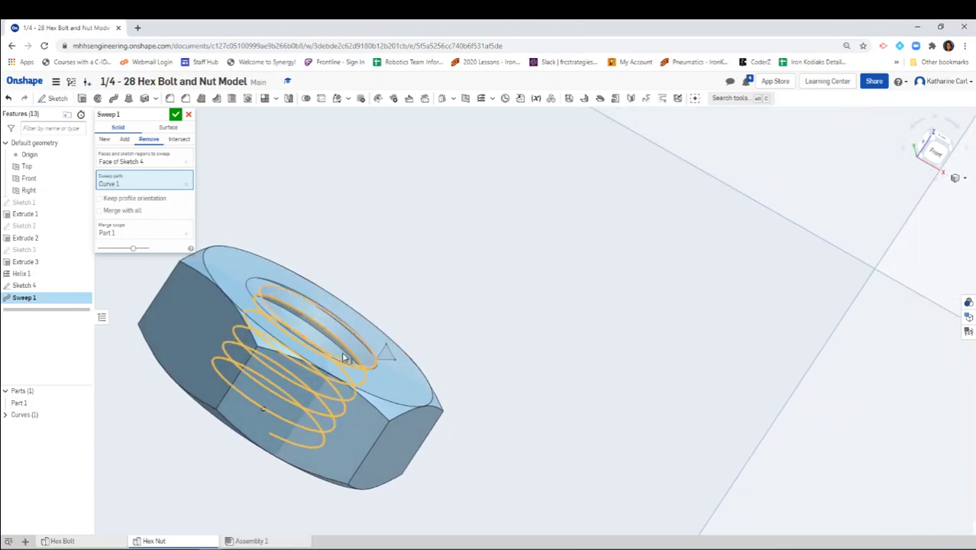
{"action": "left_click", "coordinate": [174, 115]}
Hide the Top, Front and Right planes and inspect the threaded nut in isometric view
{"action": "right_click_drag", "start_coordinate": [483, 414], "coordinate": [482, 464]}
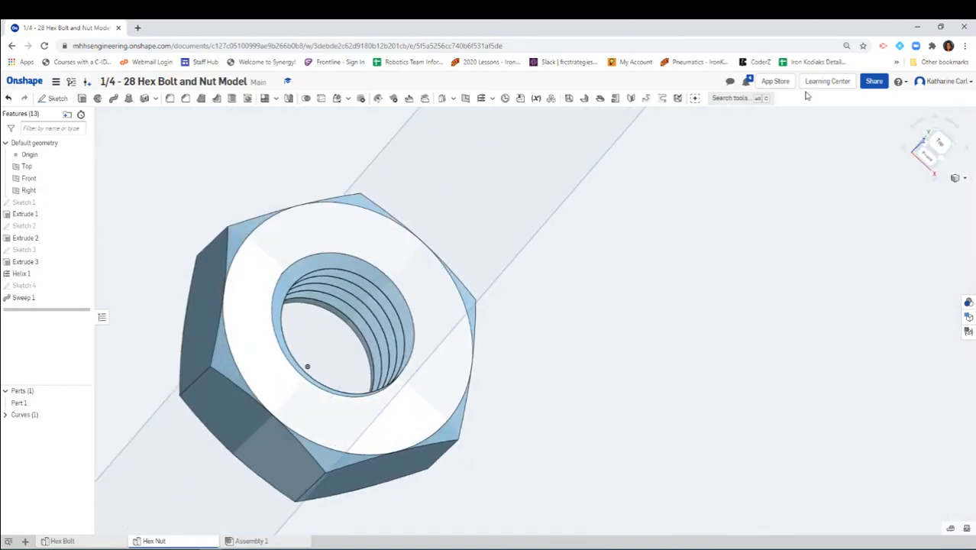
{"action": "left_click", "coordinate": [944, 162]}
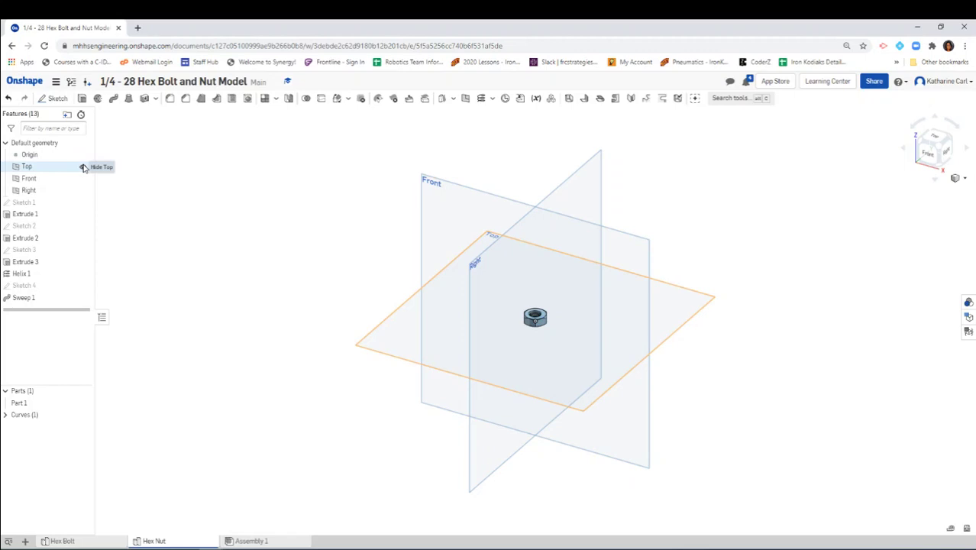
{"action": "left_click", "coordinate": [84, 167]}
{"action": "left_click", "coordinate": [84, 179]}
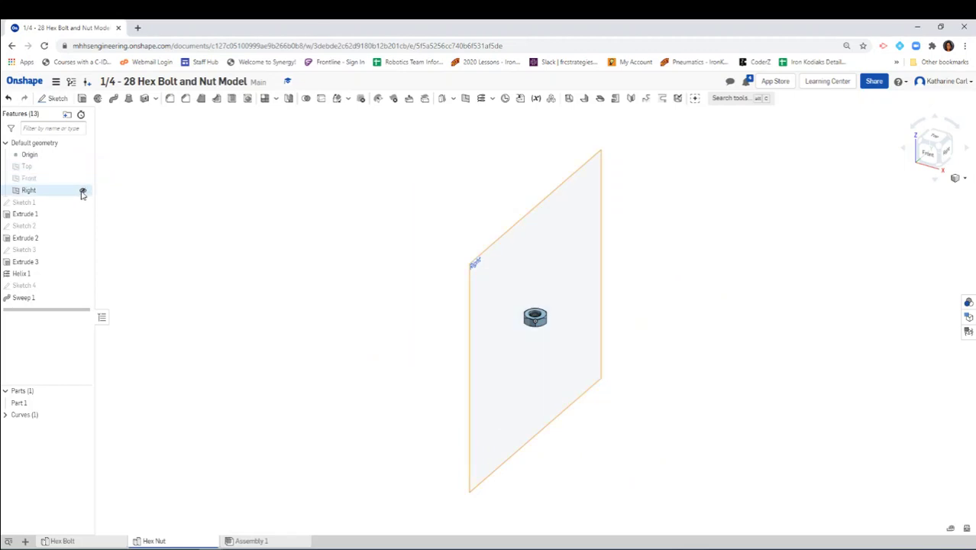
{"action": "left_click", "coordinate": [83, 192]}
{"action": "left_click", "coordinate": [939, 149]}
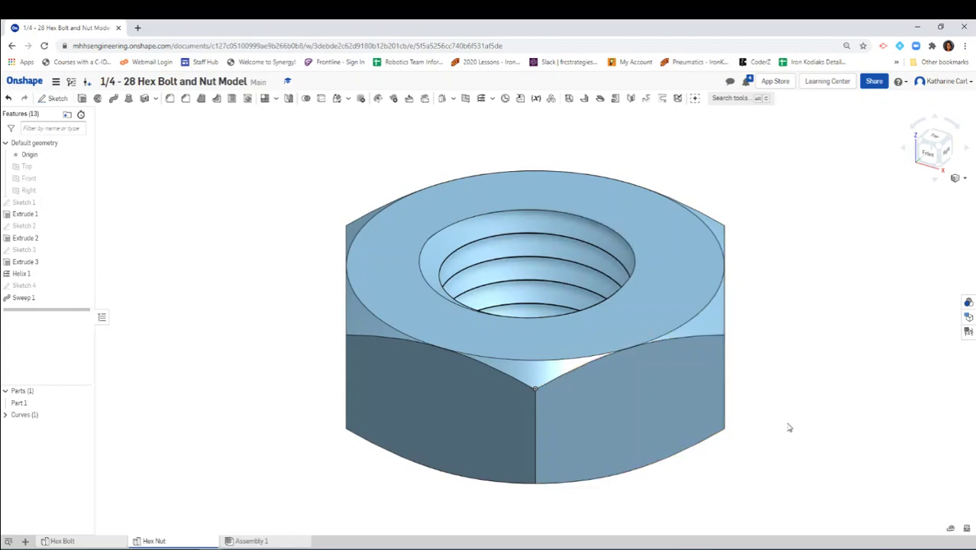
{"action": "right_click_drag", "start_coordinate": [788, 428], "coordinate": [764, 436]}
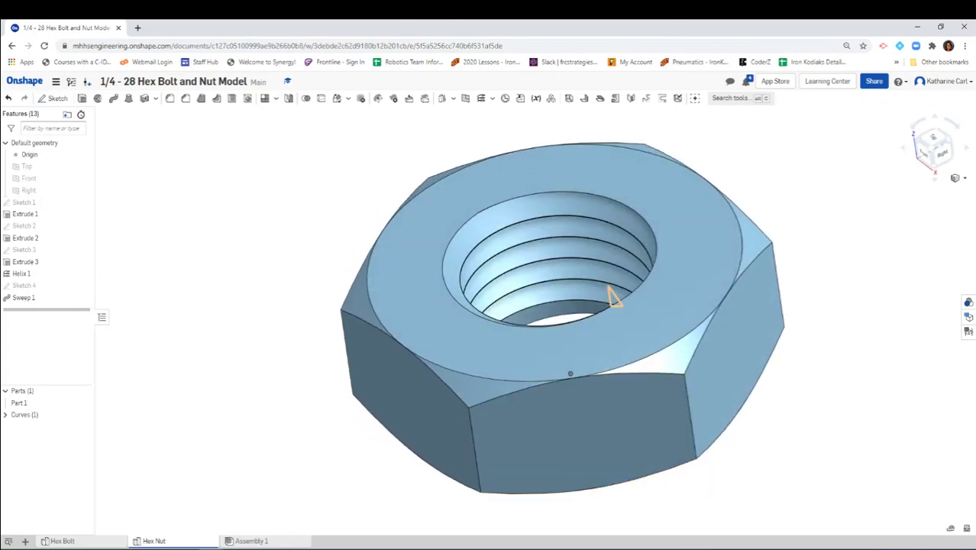